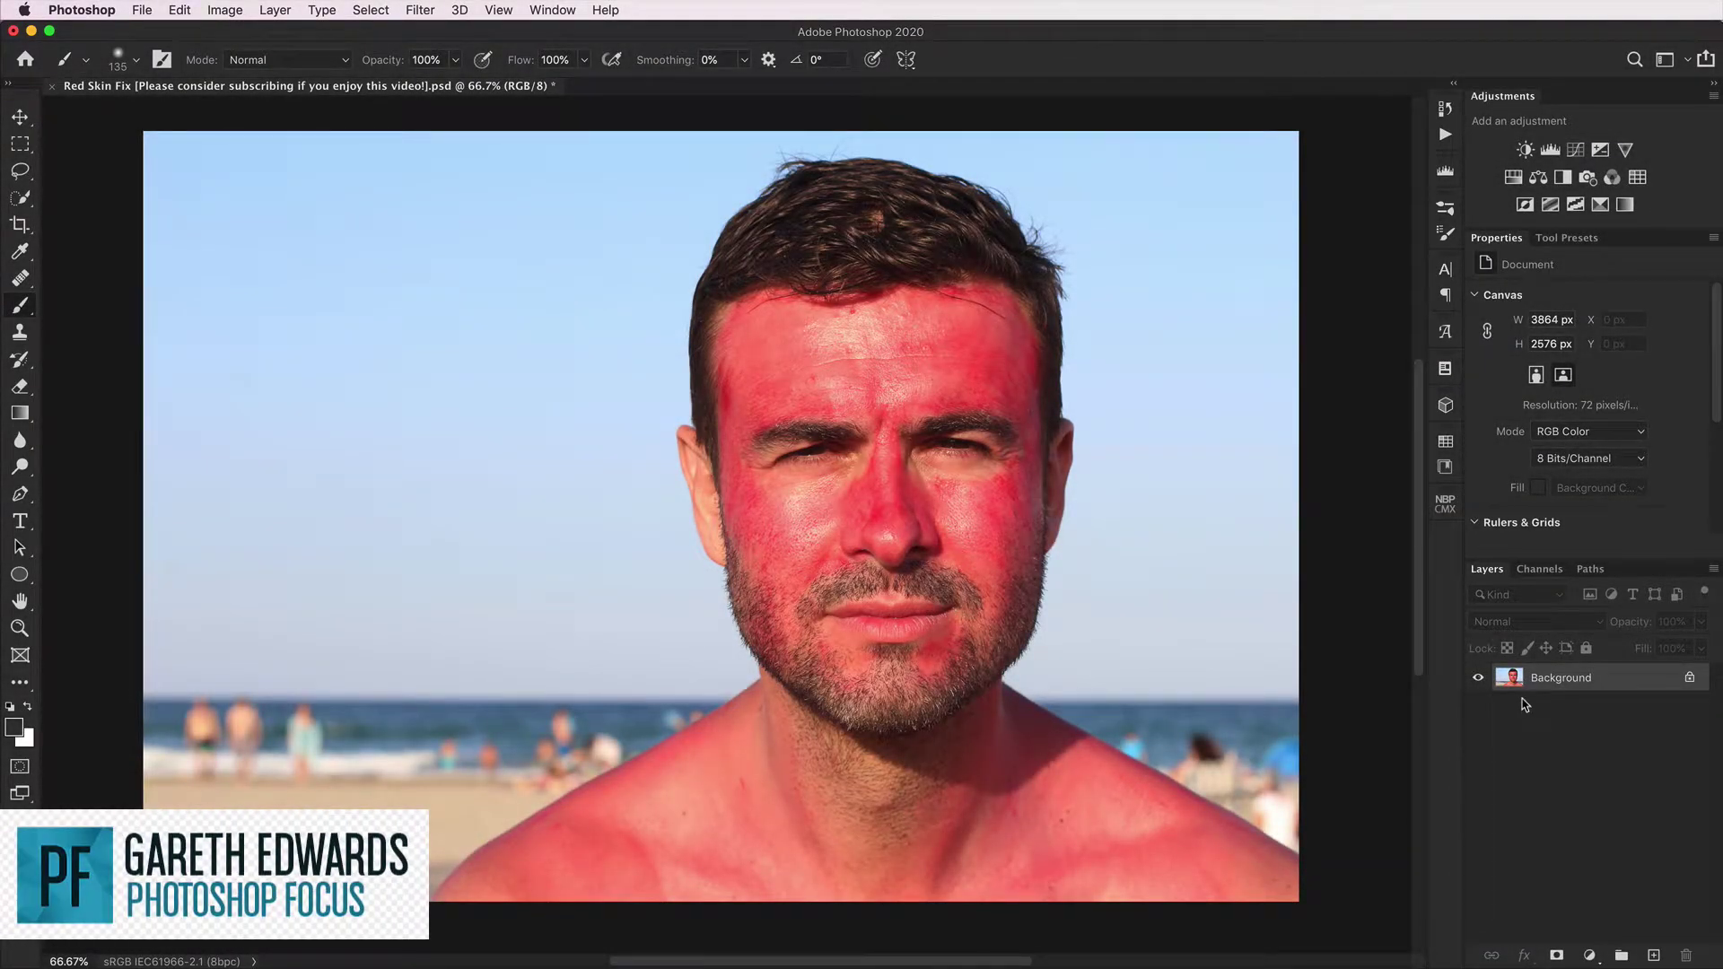
# Duplicate the background, rename the copy 'Red skin fix', and convert it to a smart object
pyautogui.press('super+j')
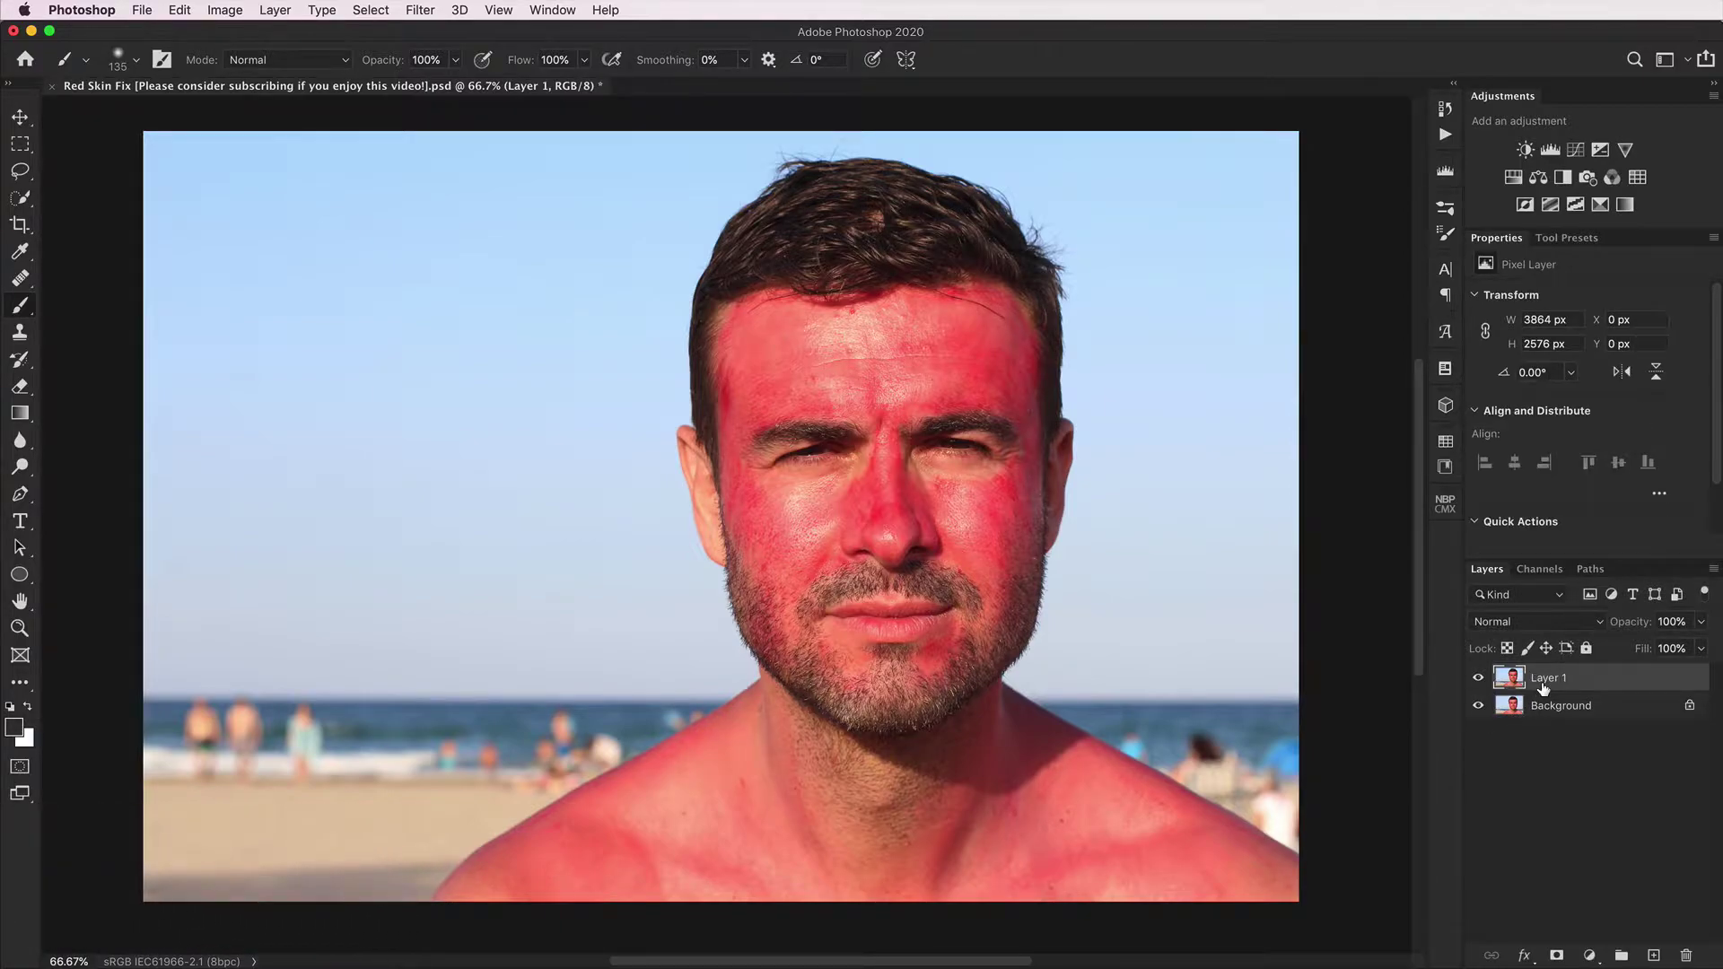
pyautogui.doubleClick(1541, 674)
pyautogui.write('Re')
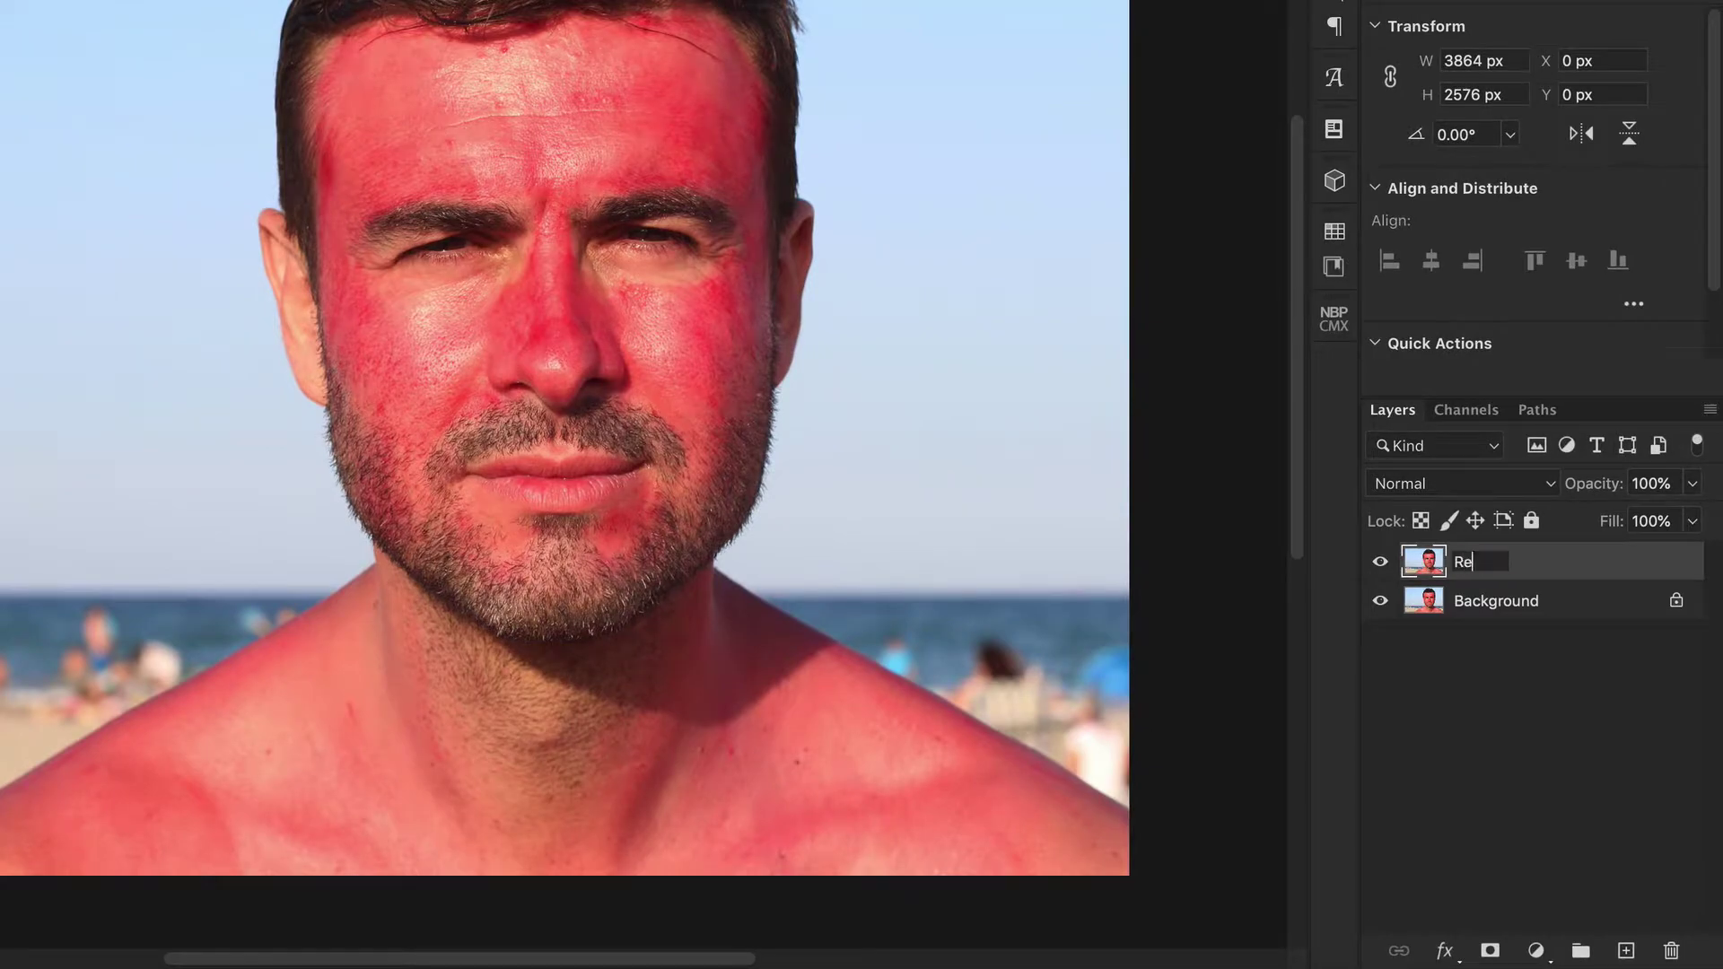
pyautogui.write('d skin fix')
pyautogui.press('Return')
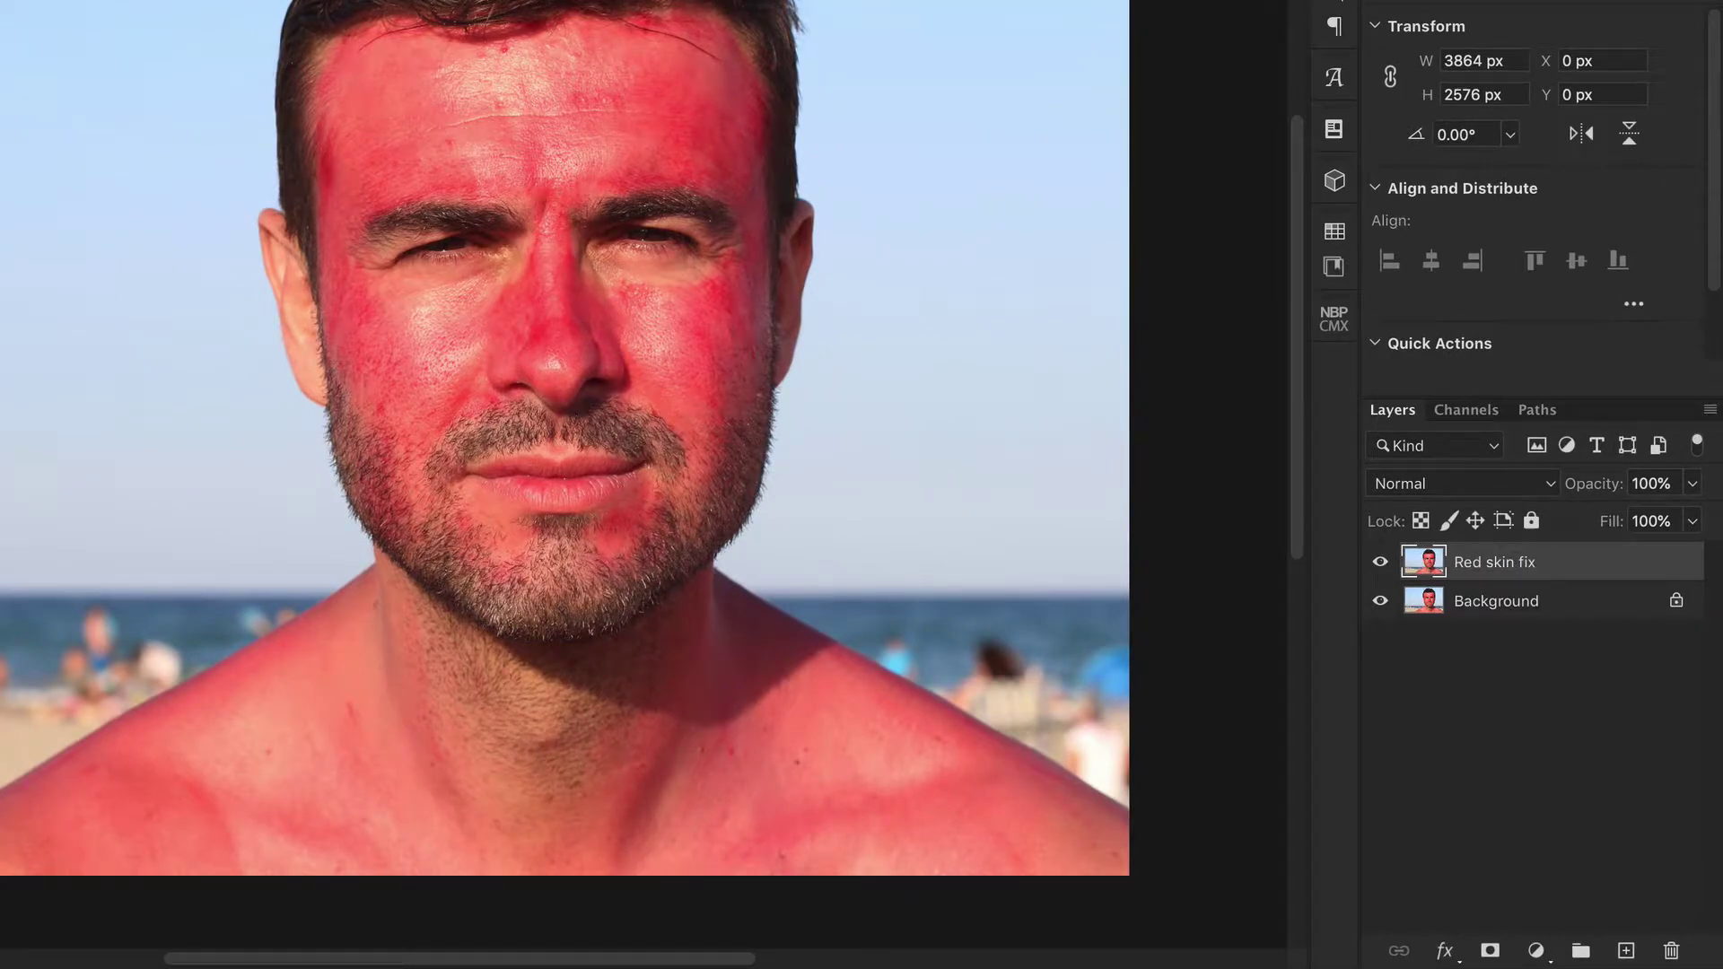
pyautogui.rightClick(1569, 564)
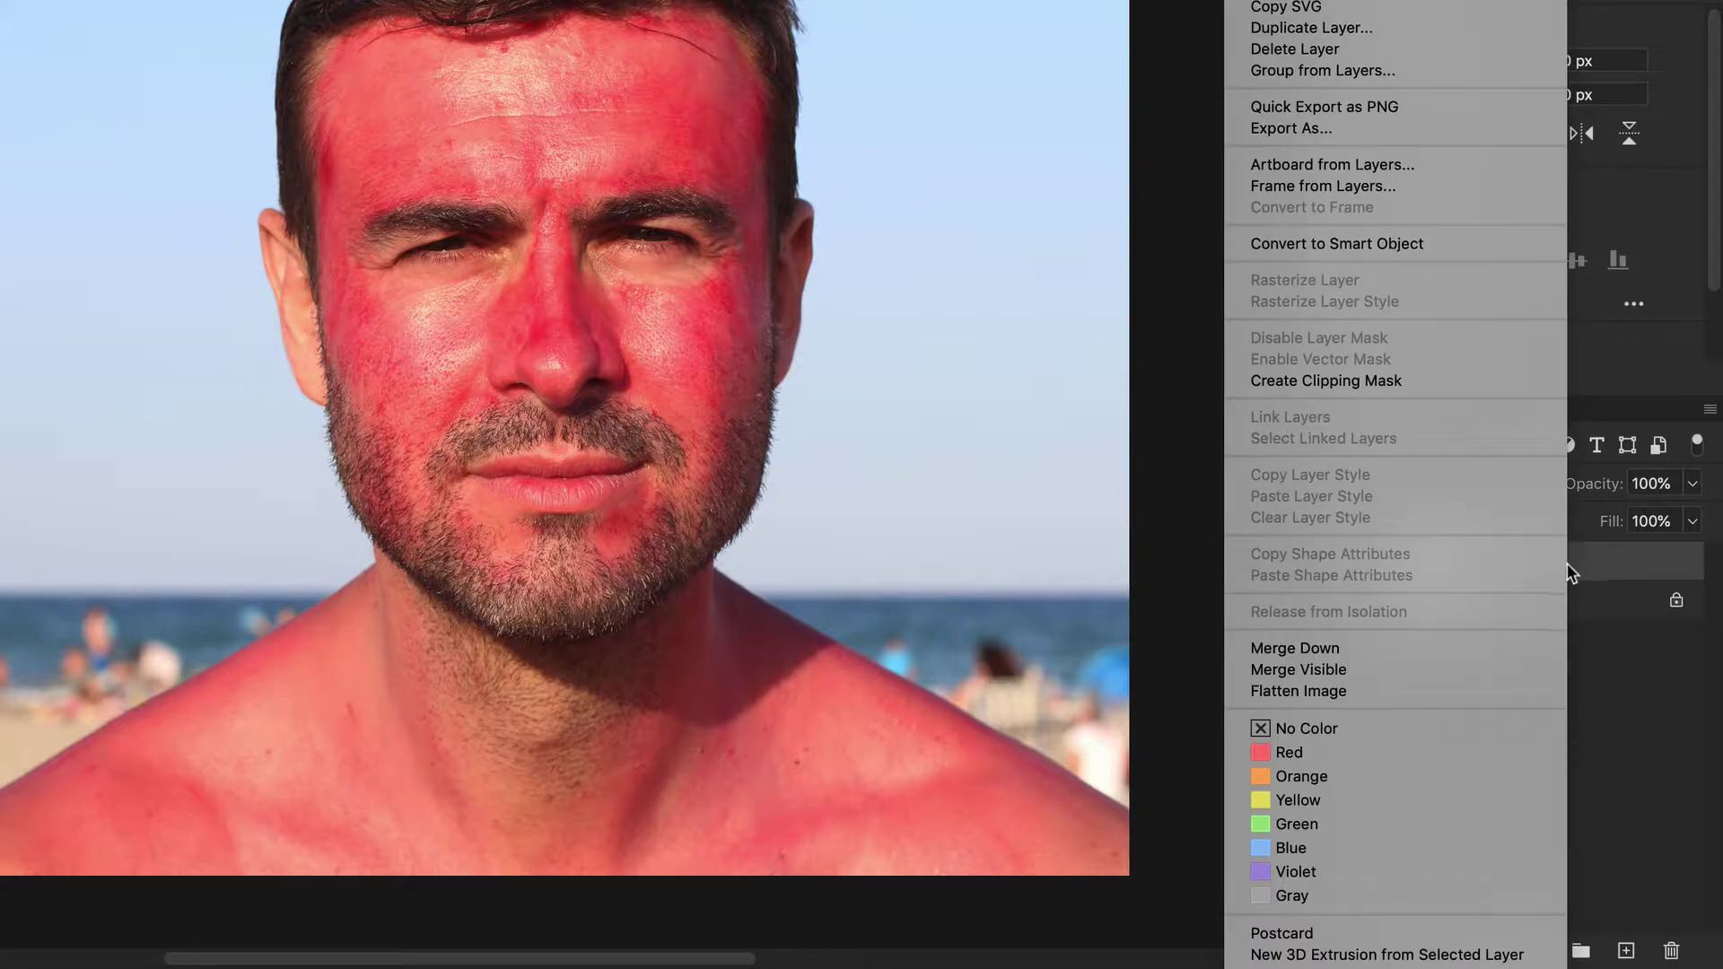
pyautogui.click(1377, 242)
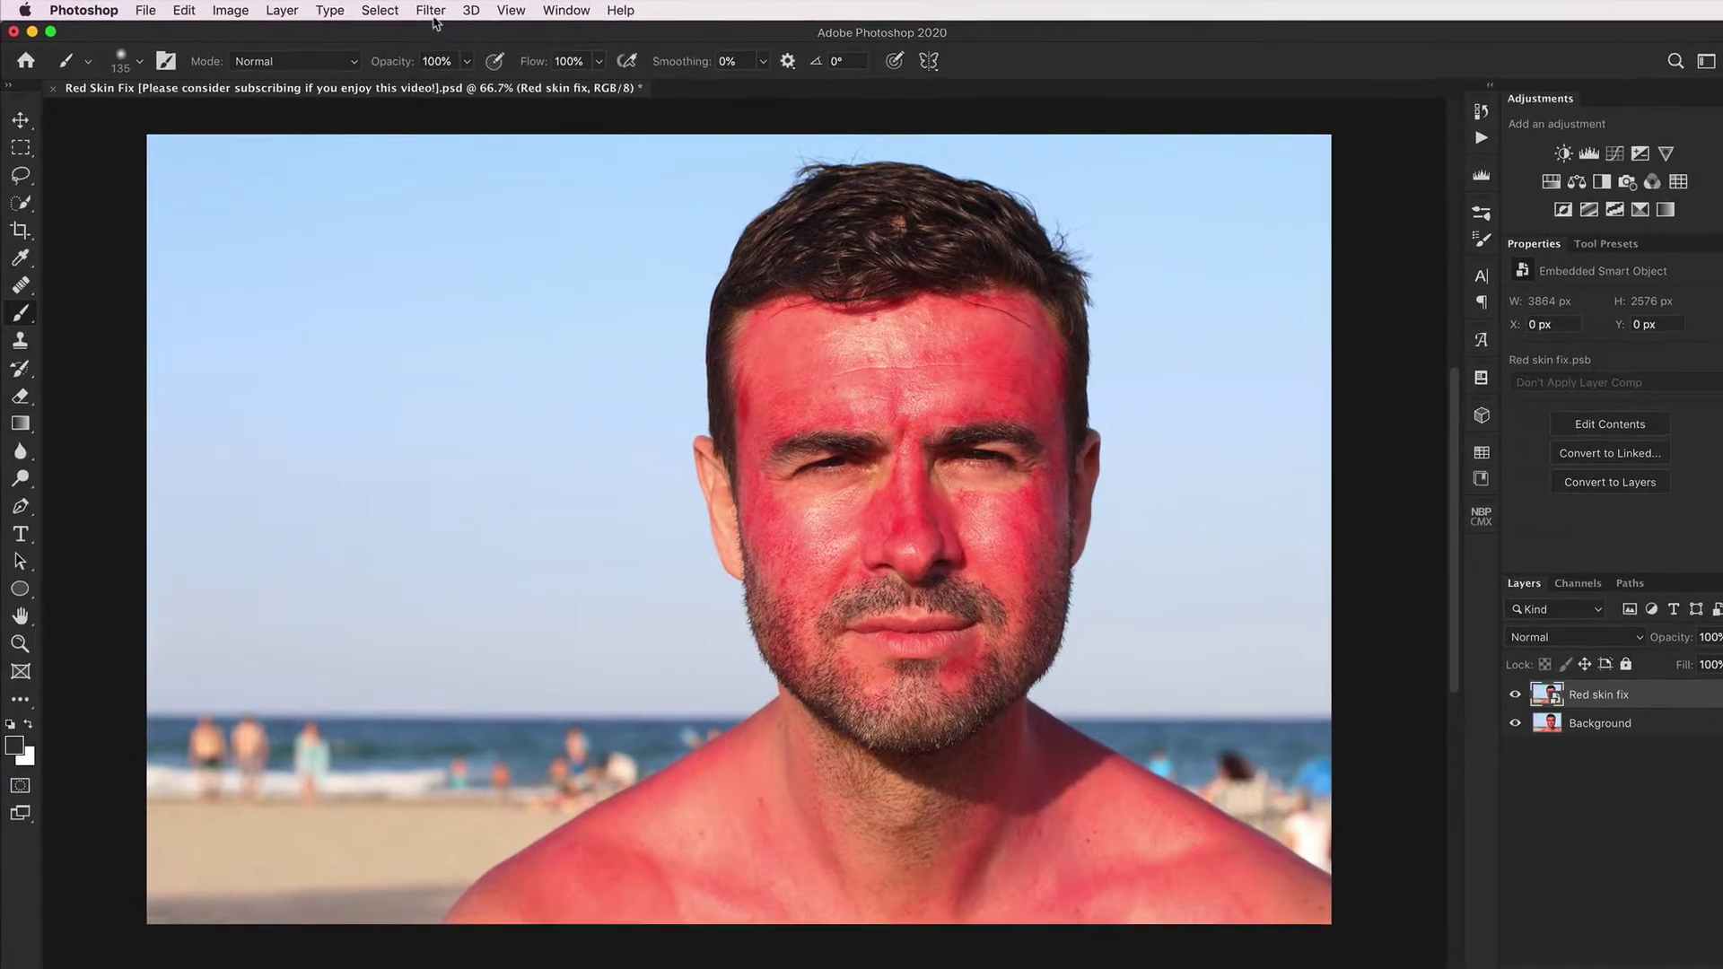
# Open the Camera Raw Filter on Red skin fix and show the per-colour HSL Hue sliders
pyautogui.click(420, 10)
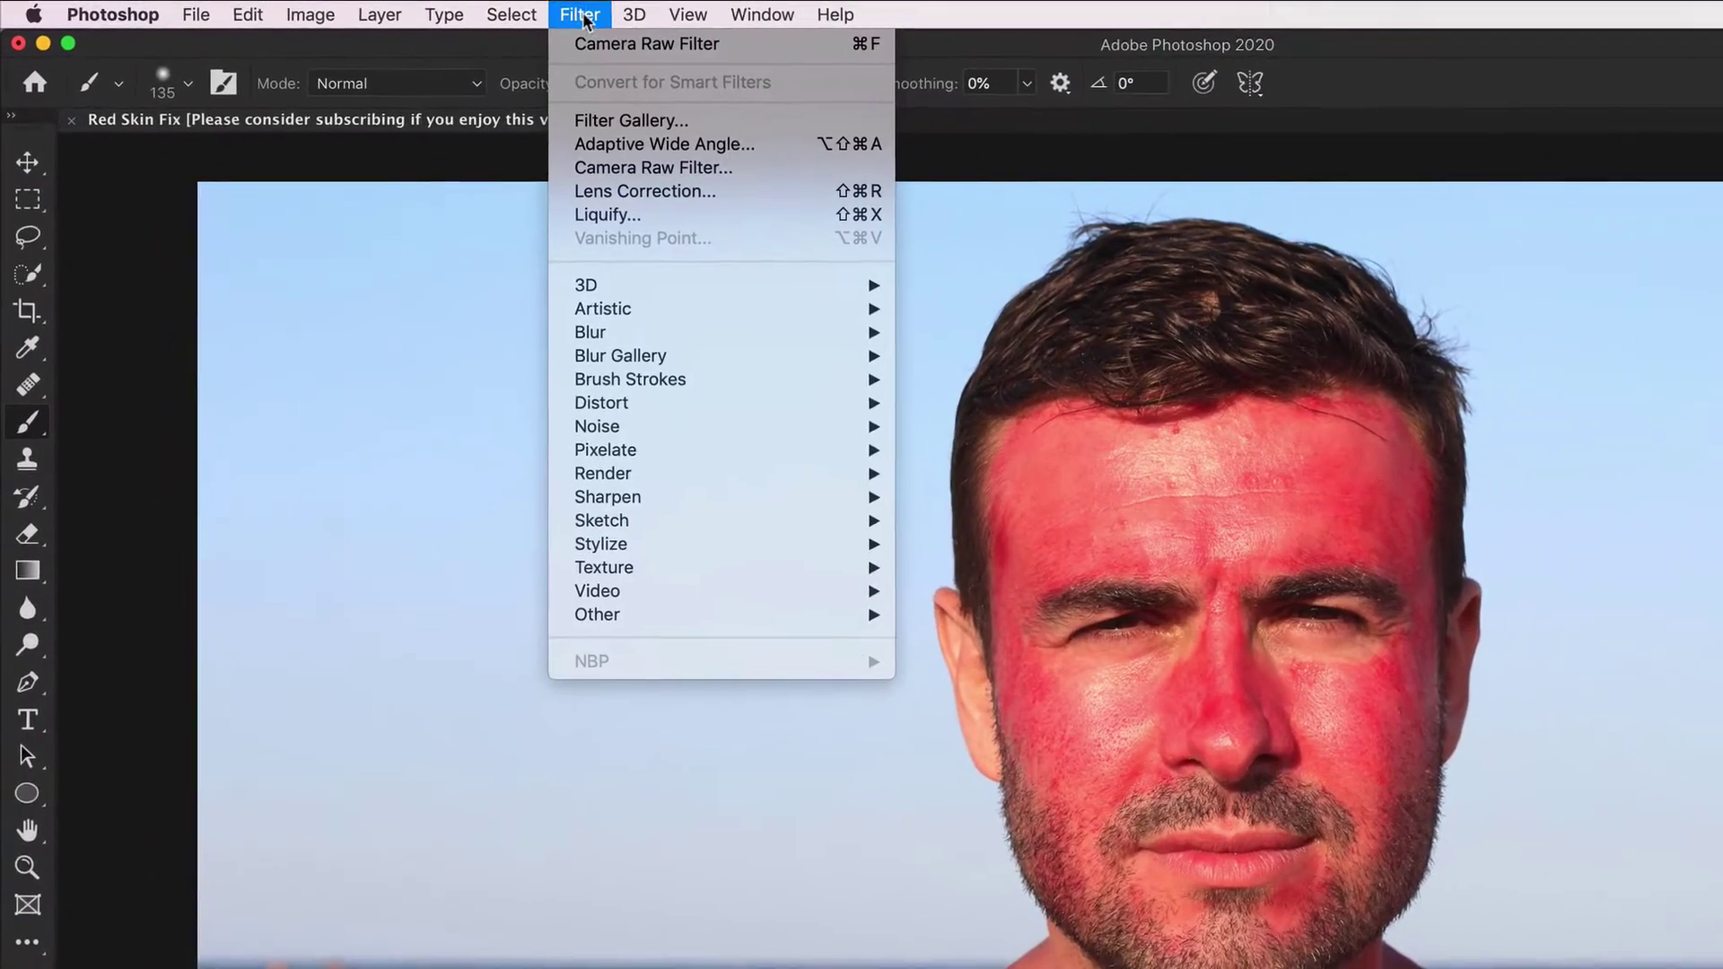
pyautogui.click(673, 171)
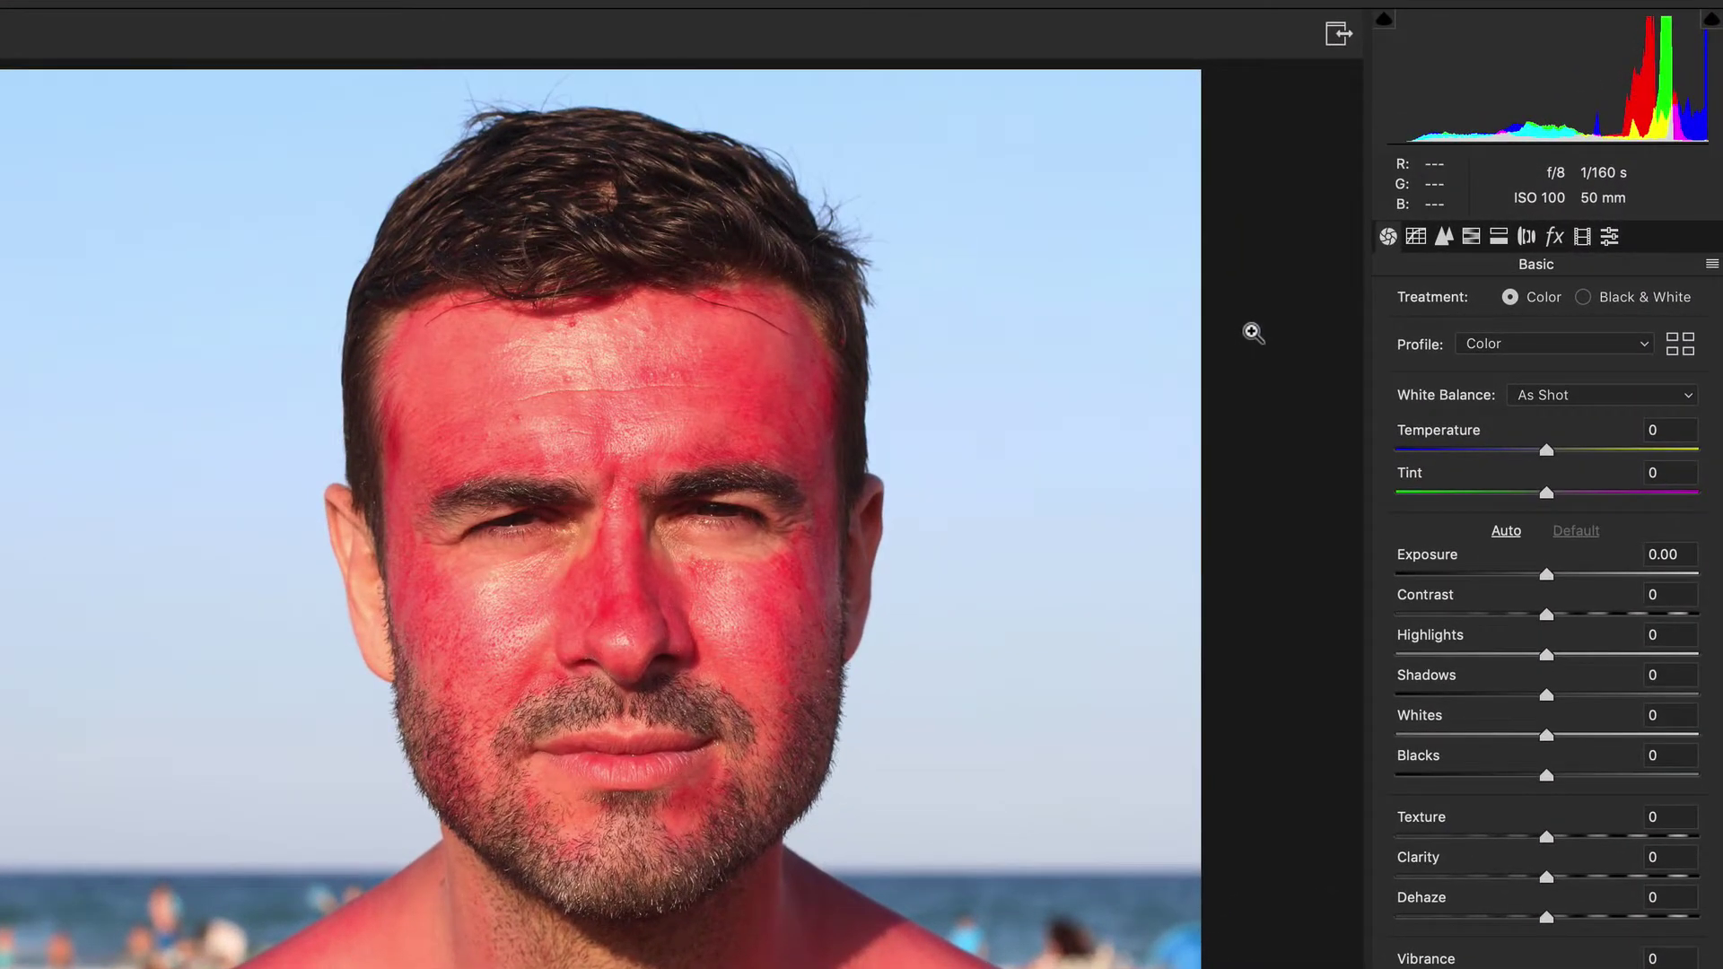
pyautogui.click(1471, 237)
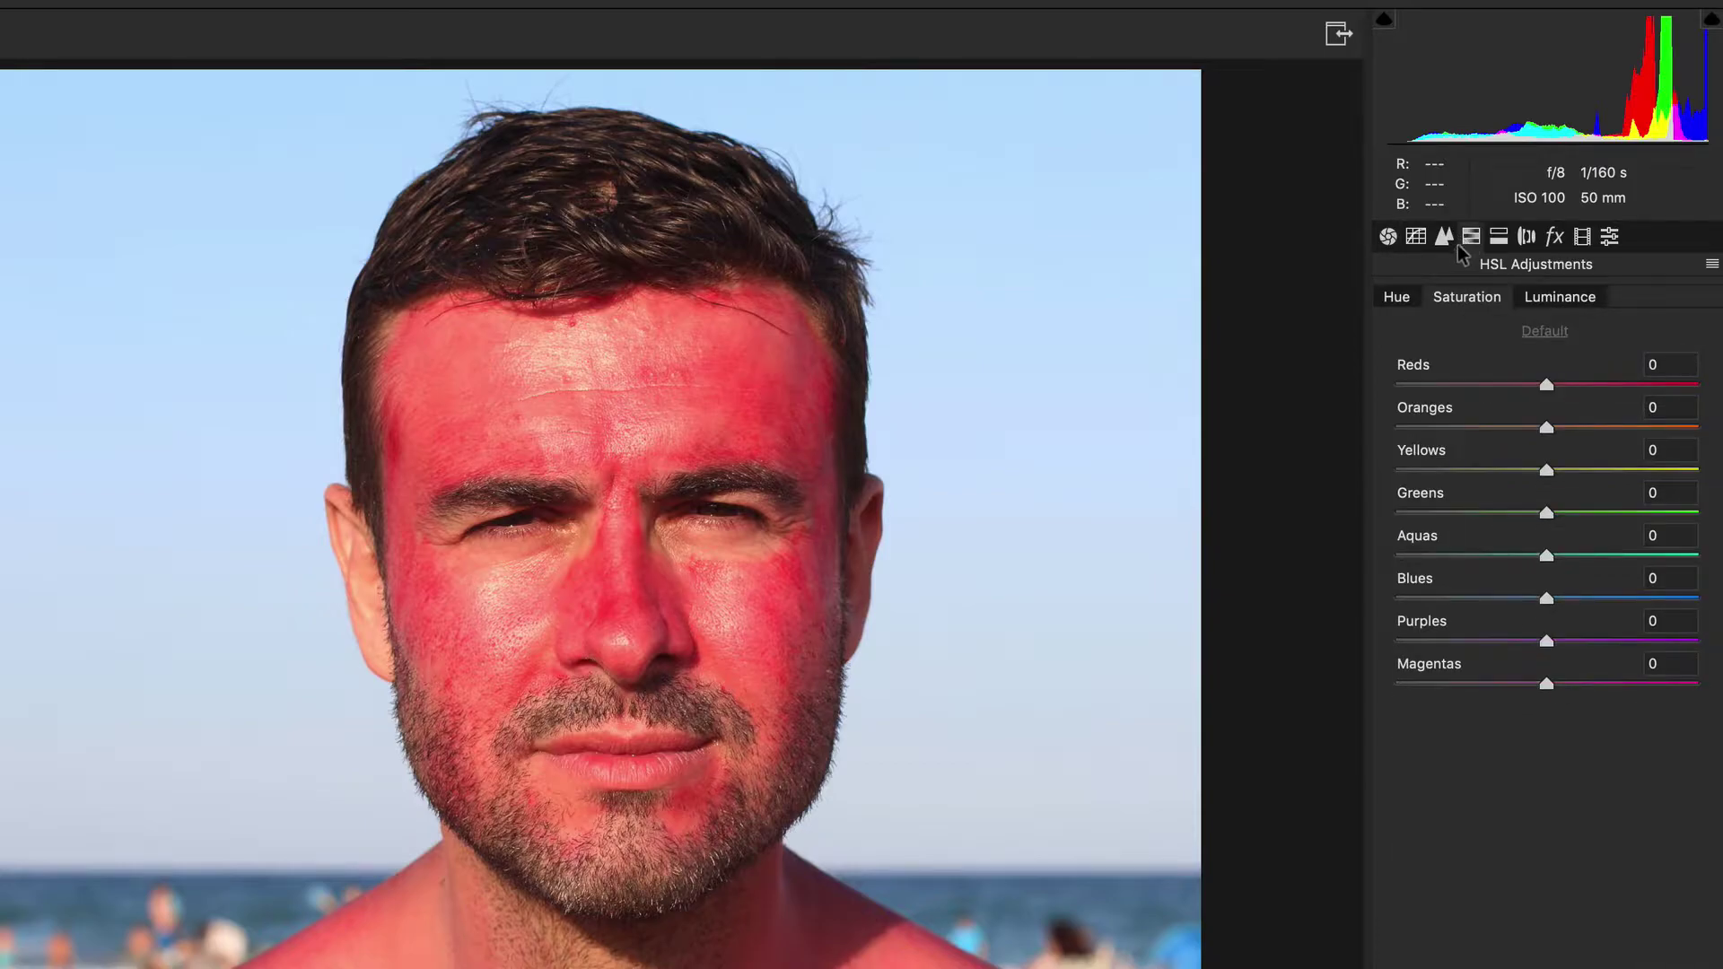
pyautogui.click(1397, 299)
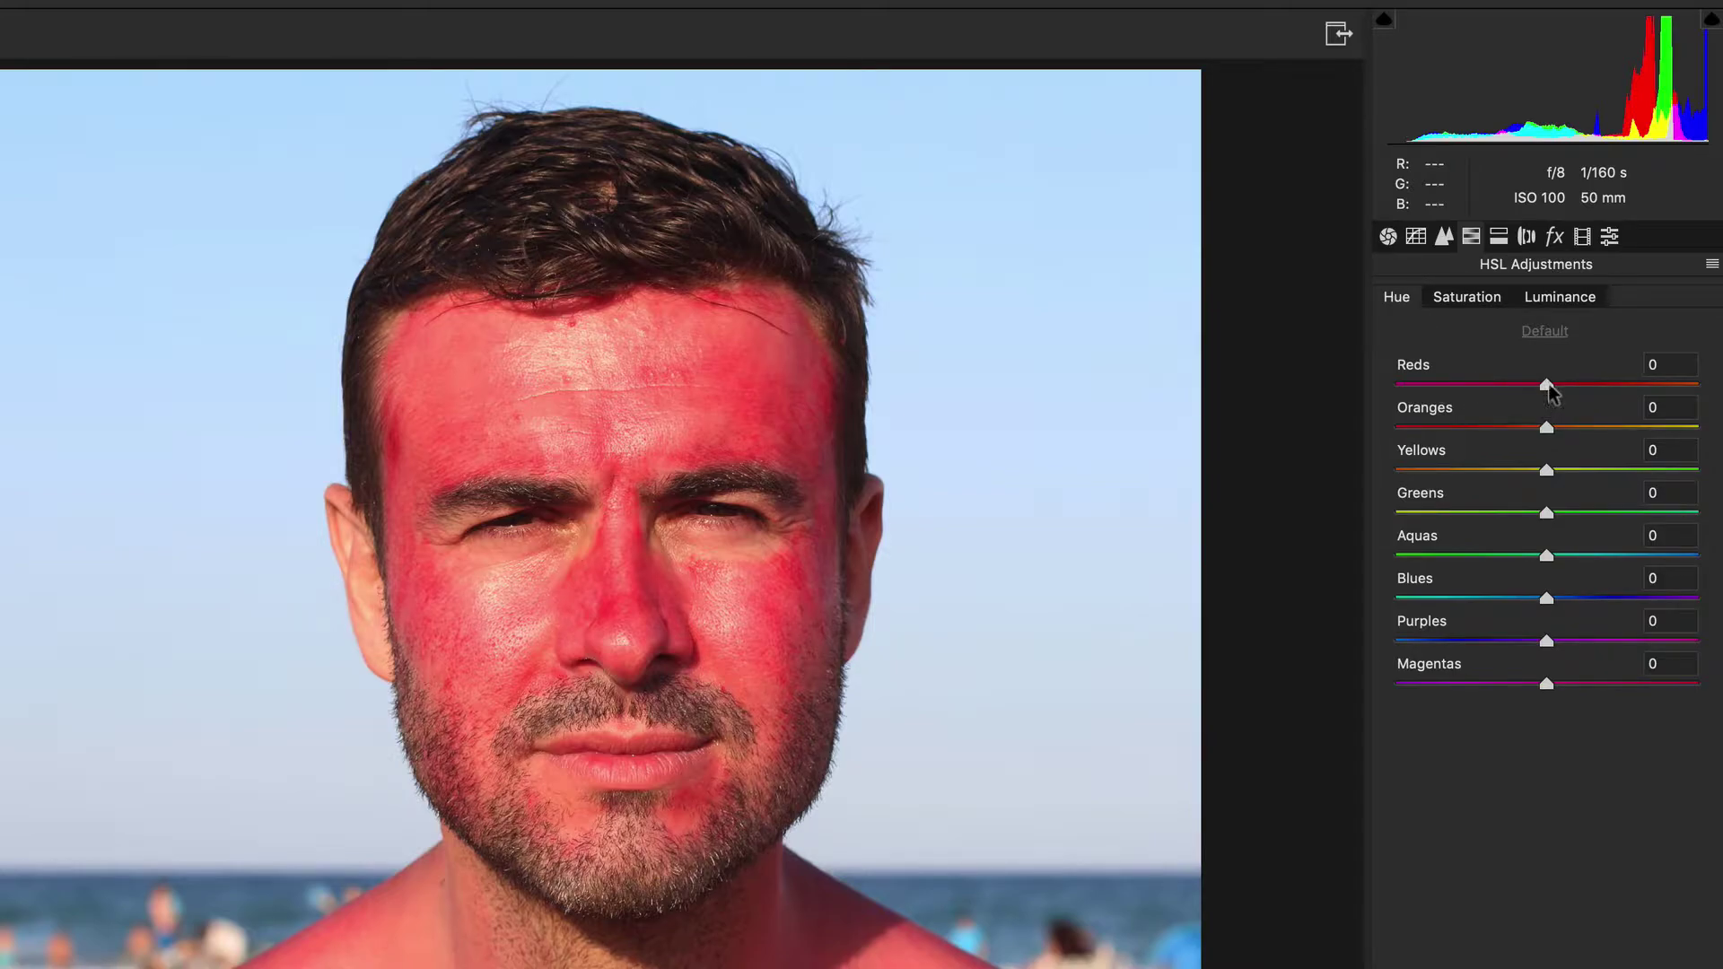
# Set the Camera Raw Reds hue to +60 to turn the sunburned skin orange
pyautogui.moveTo(1548, 388); pyautogui.dragTo(1614, 396)
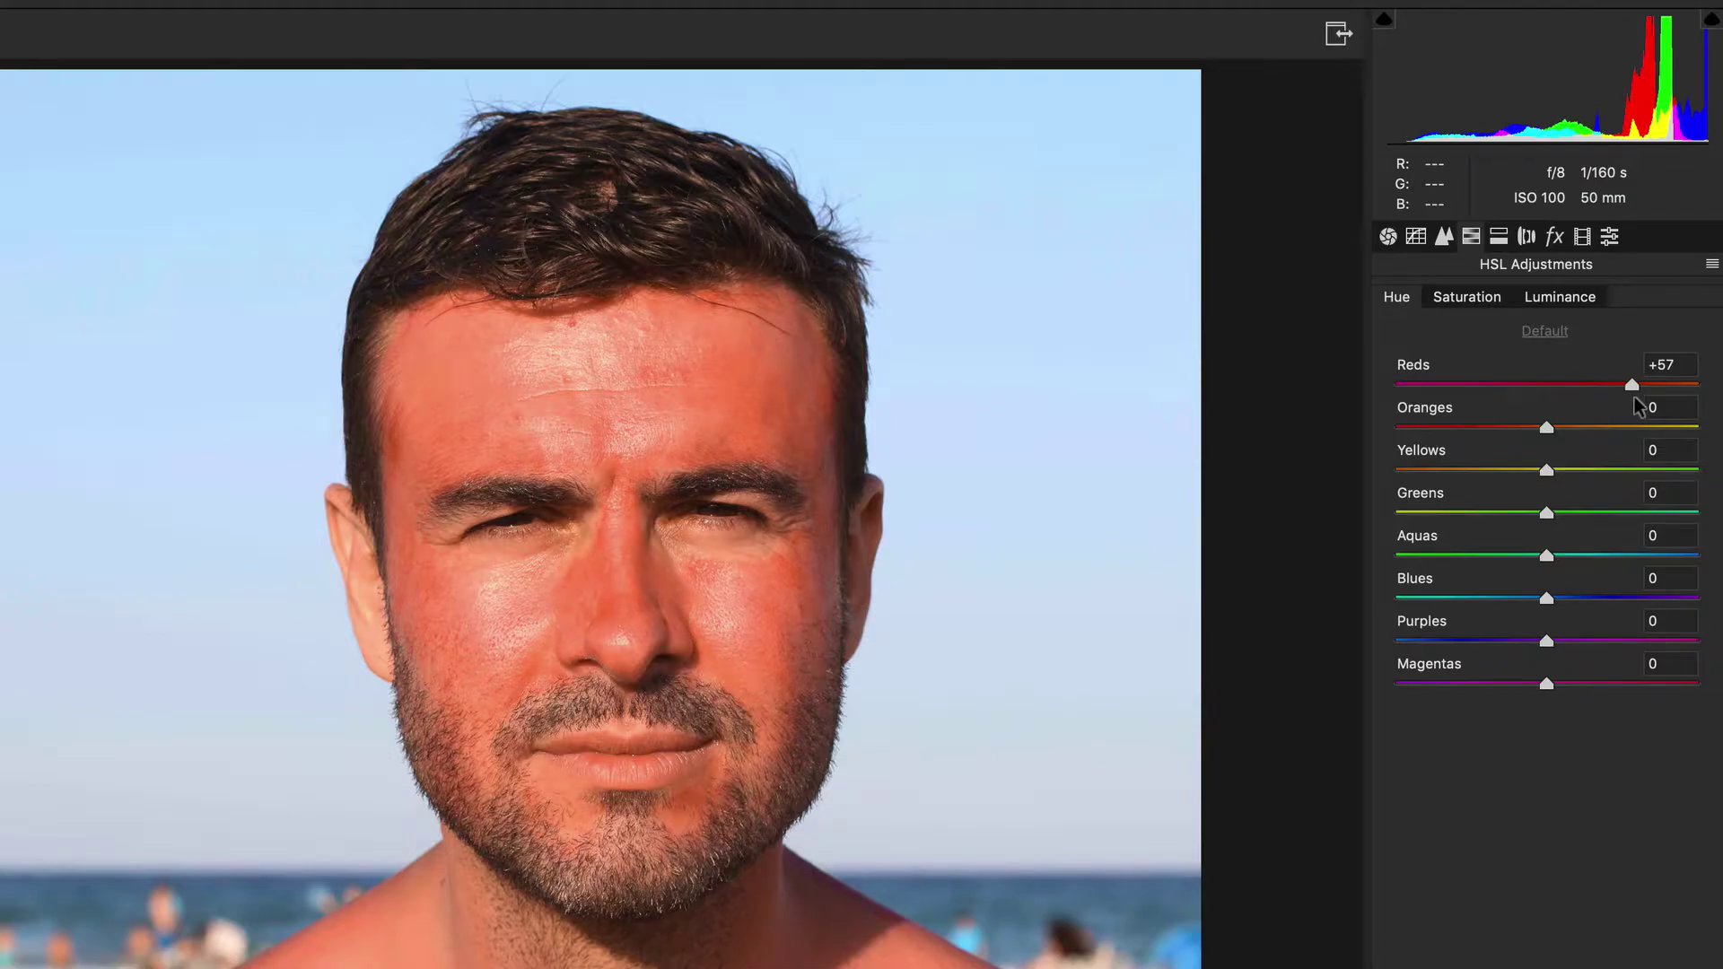
pyautogui.scroll(-2, 1638, 396)
pyautogui.write('60')
pyautogui.click(1479, 298)
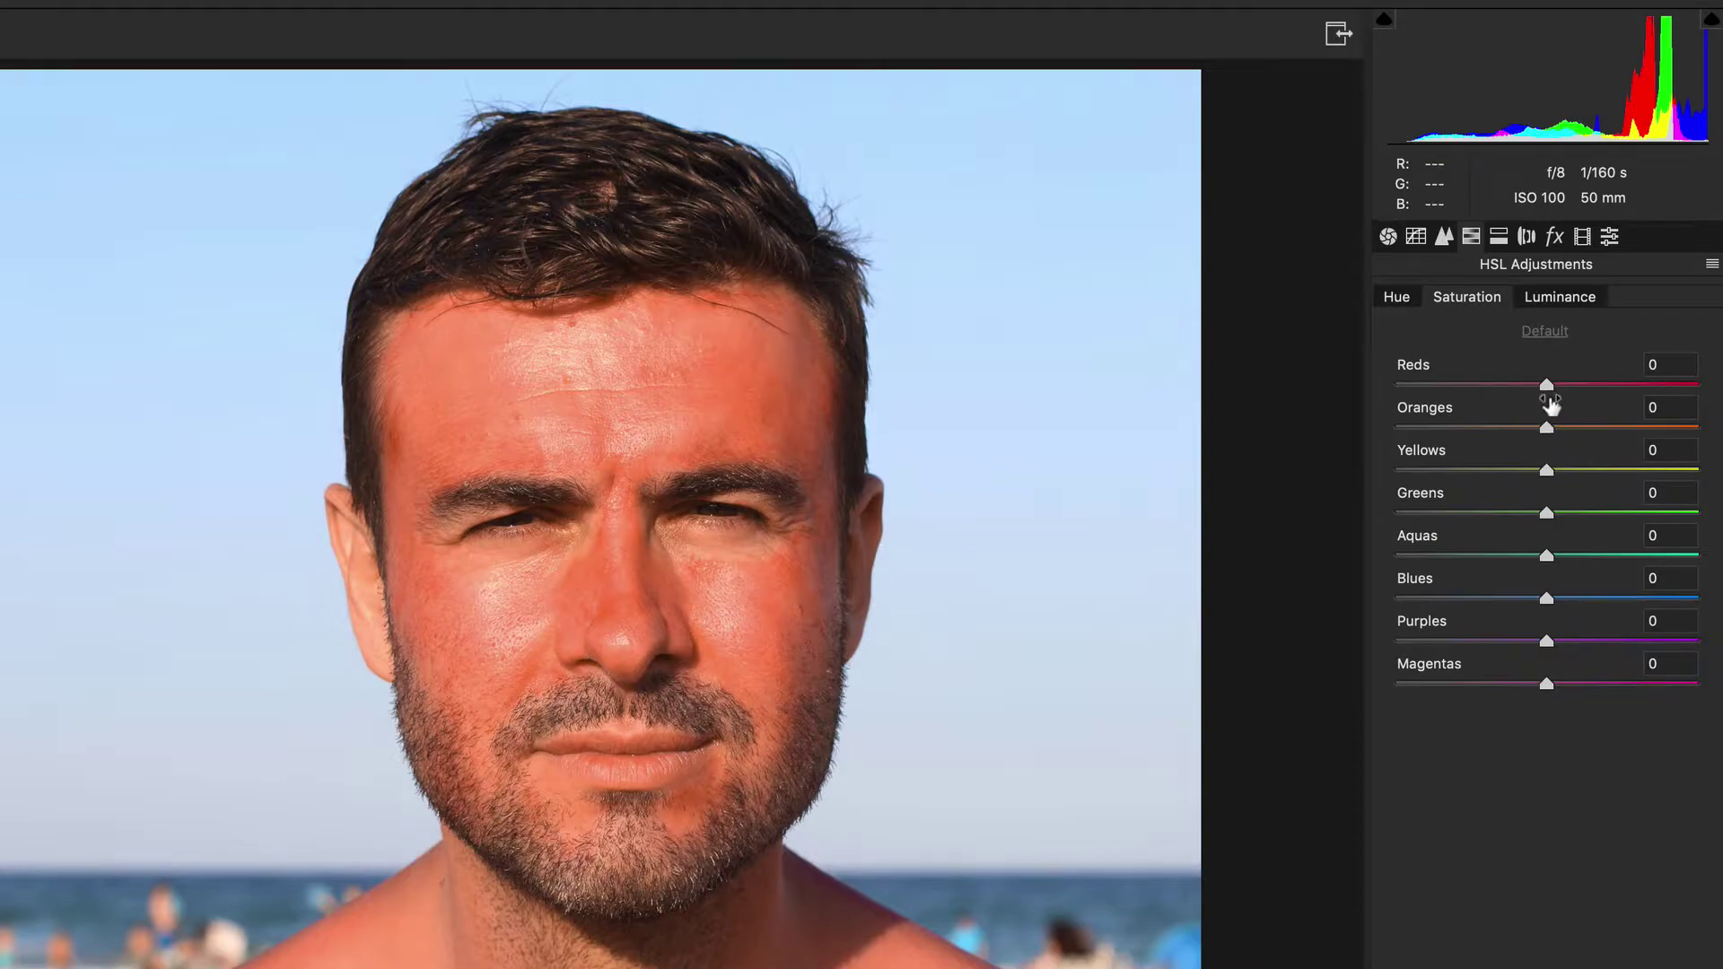
# Drag the Reds saturation slider down to about -35 in the Saturation tab
pyautogui.moveTo(1546, 383); pyautogui.dragTo(1513, 399)
pyautogui.moveTo(1506, 400); pyautogui.dragTo(1504, 400)
pyautogui.moveTo(1504, 411); pyautogui.dragTo(1464, 411)
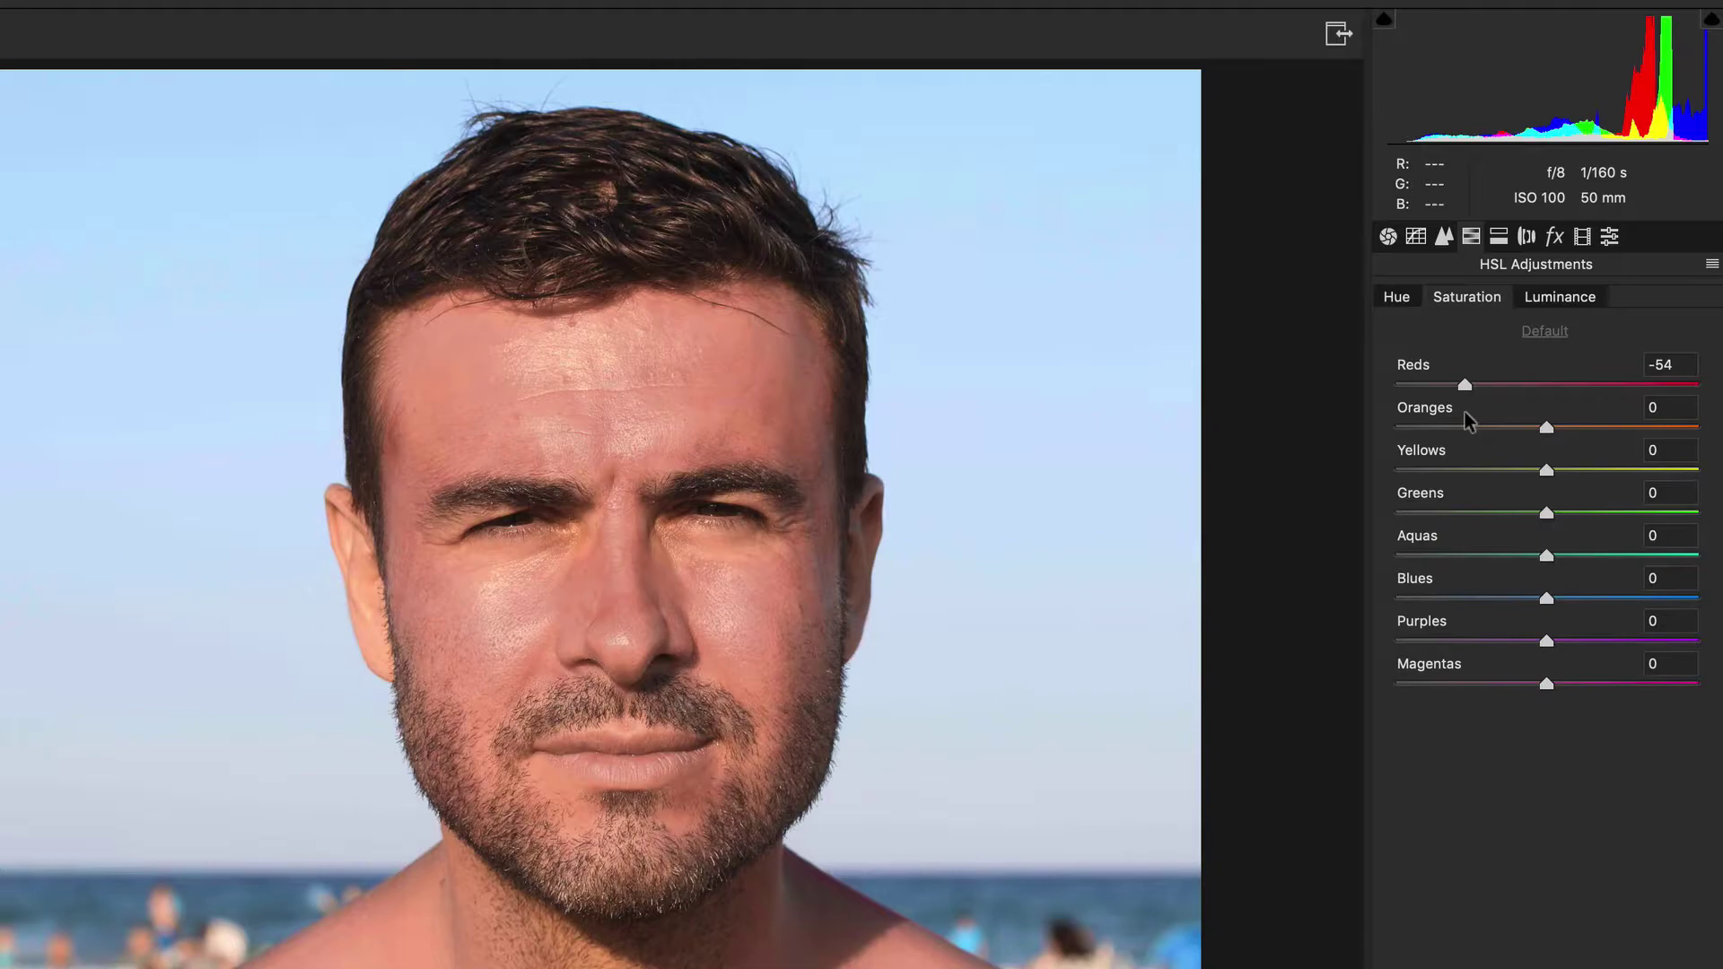
pyautogui.moveTo(1464, 413); pyautogui.dragTo(1495, 435)
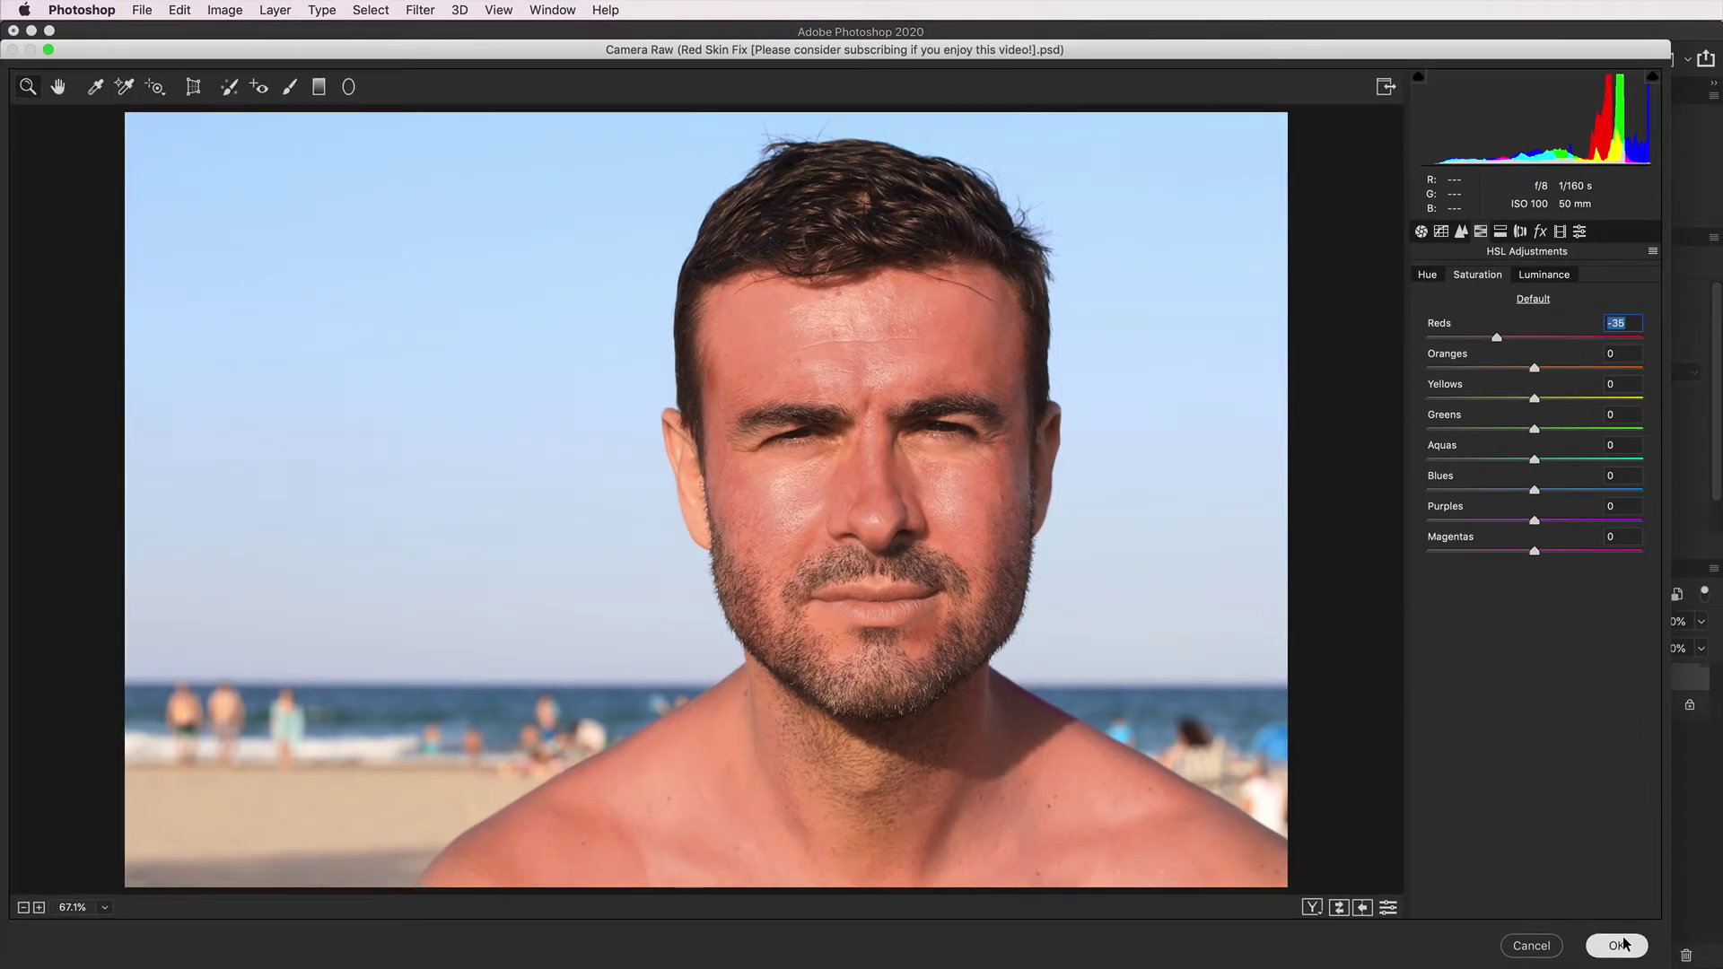
# Apply the Camera Raw filter and toggle Red skin fix visibility to compare with the original
pyautogui.click(1623, 947)
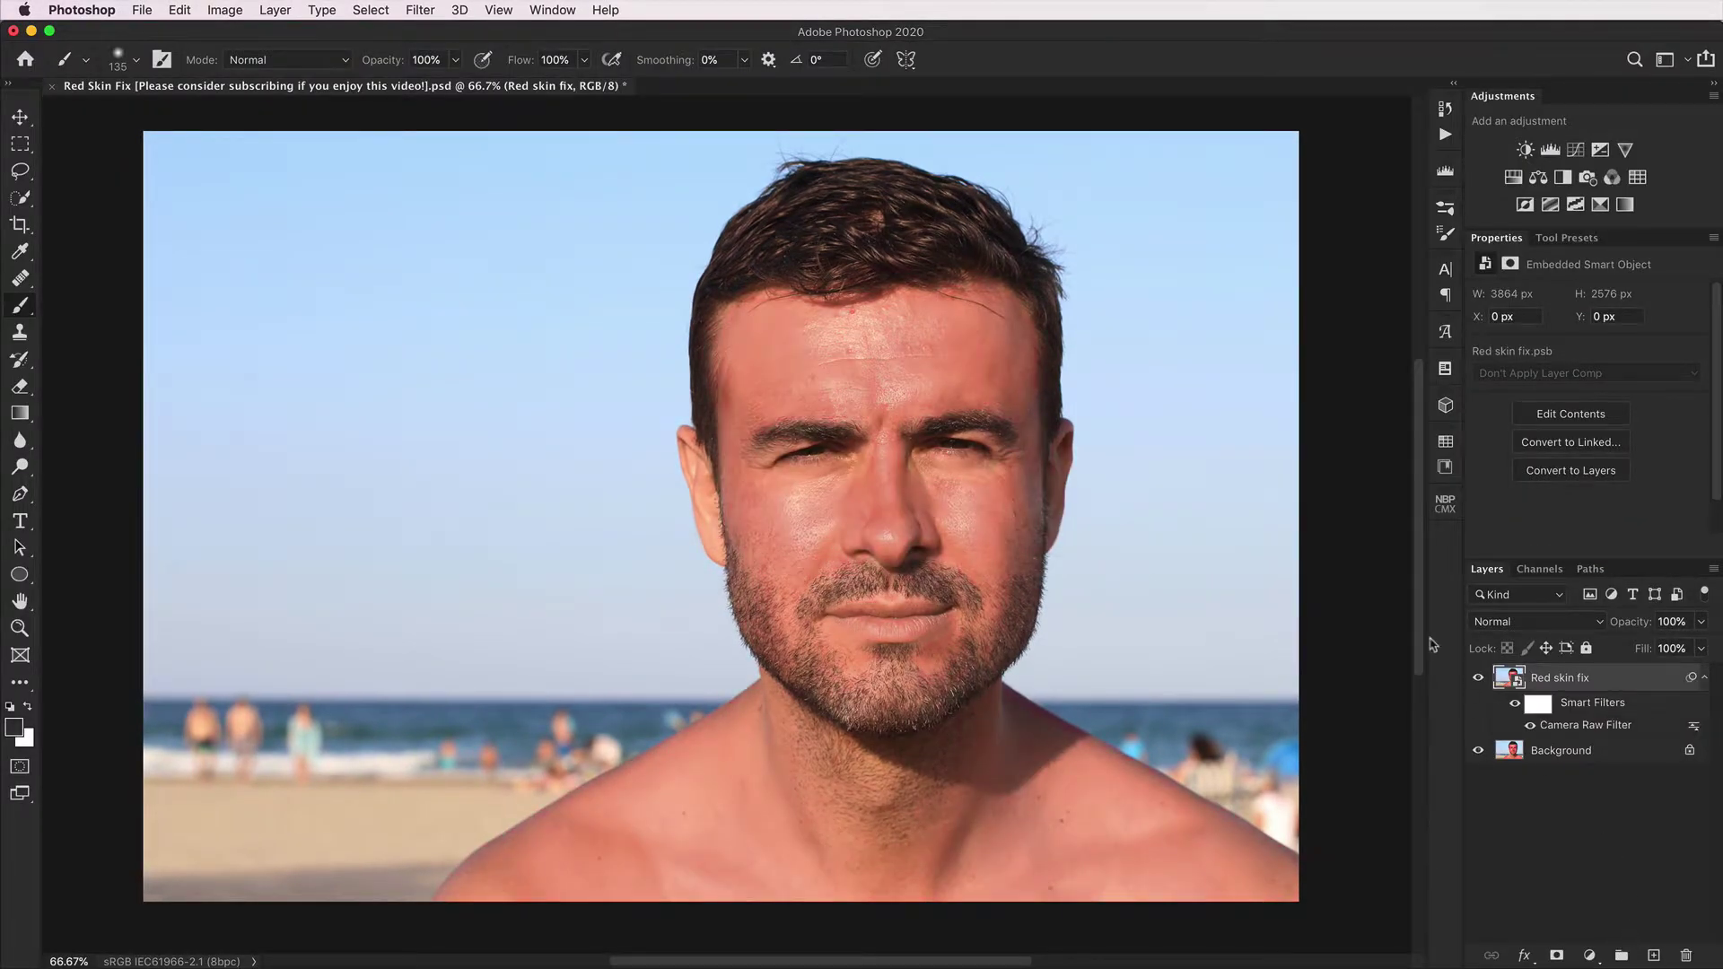
pyautogui.click(1479, 678)
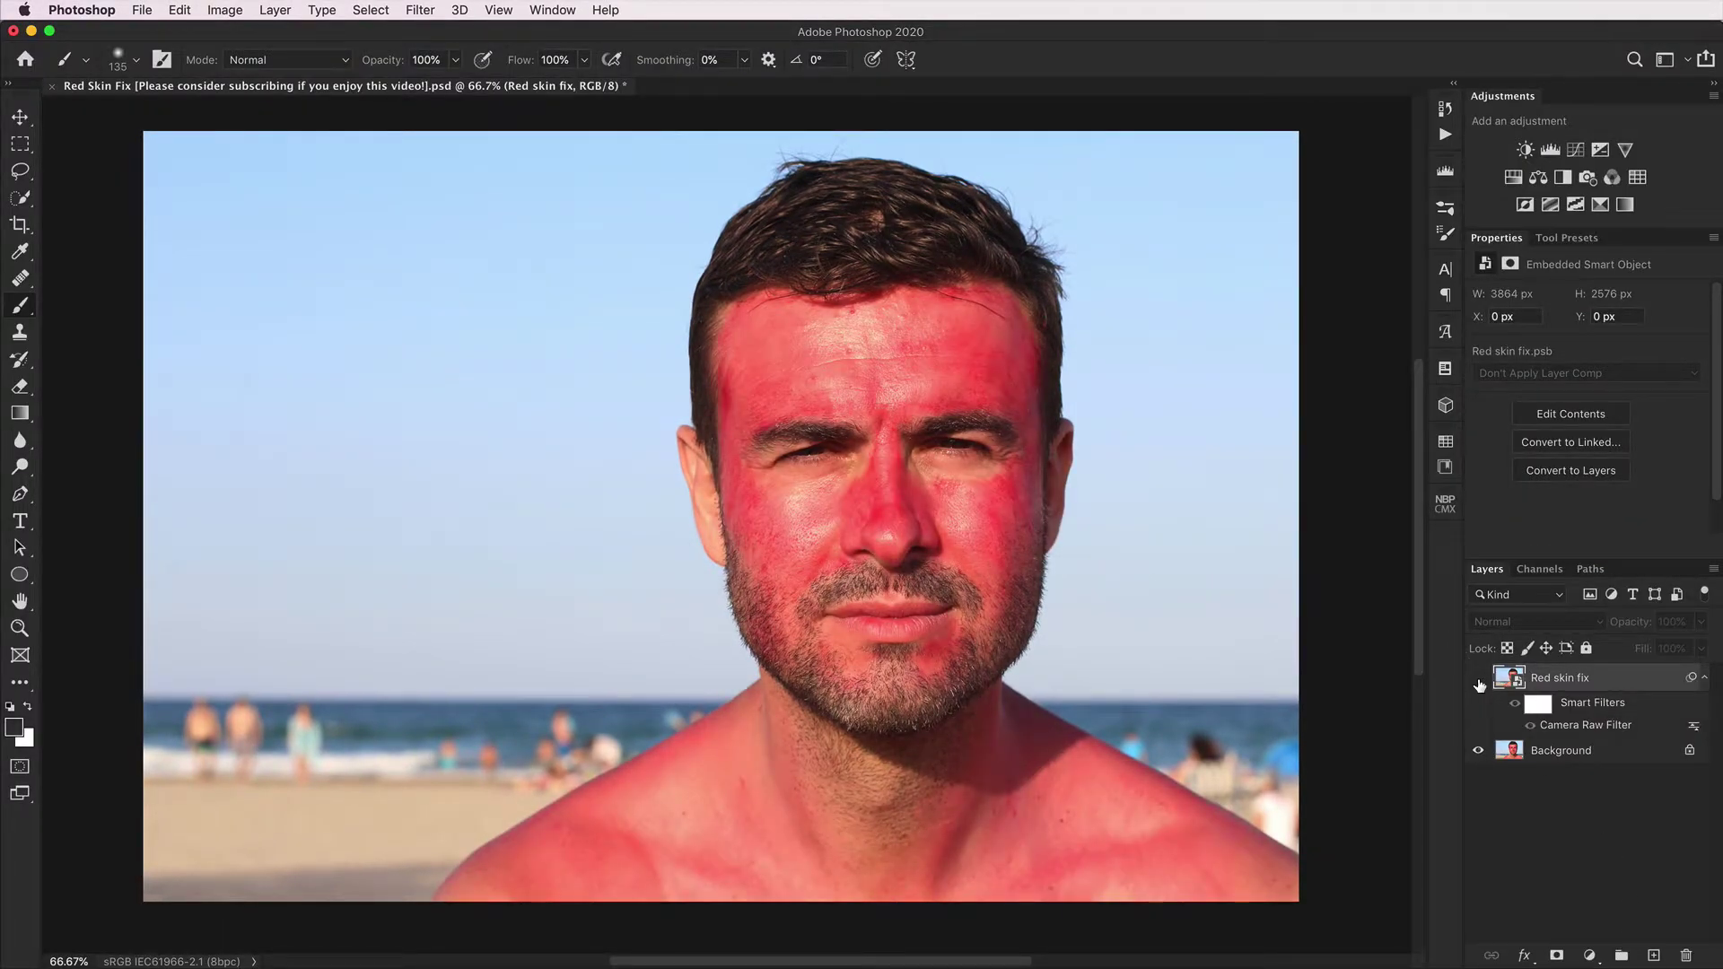
pyautogui.click(1479, 679)
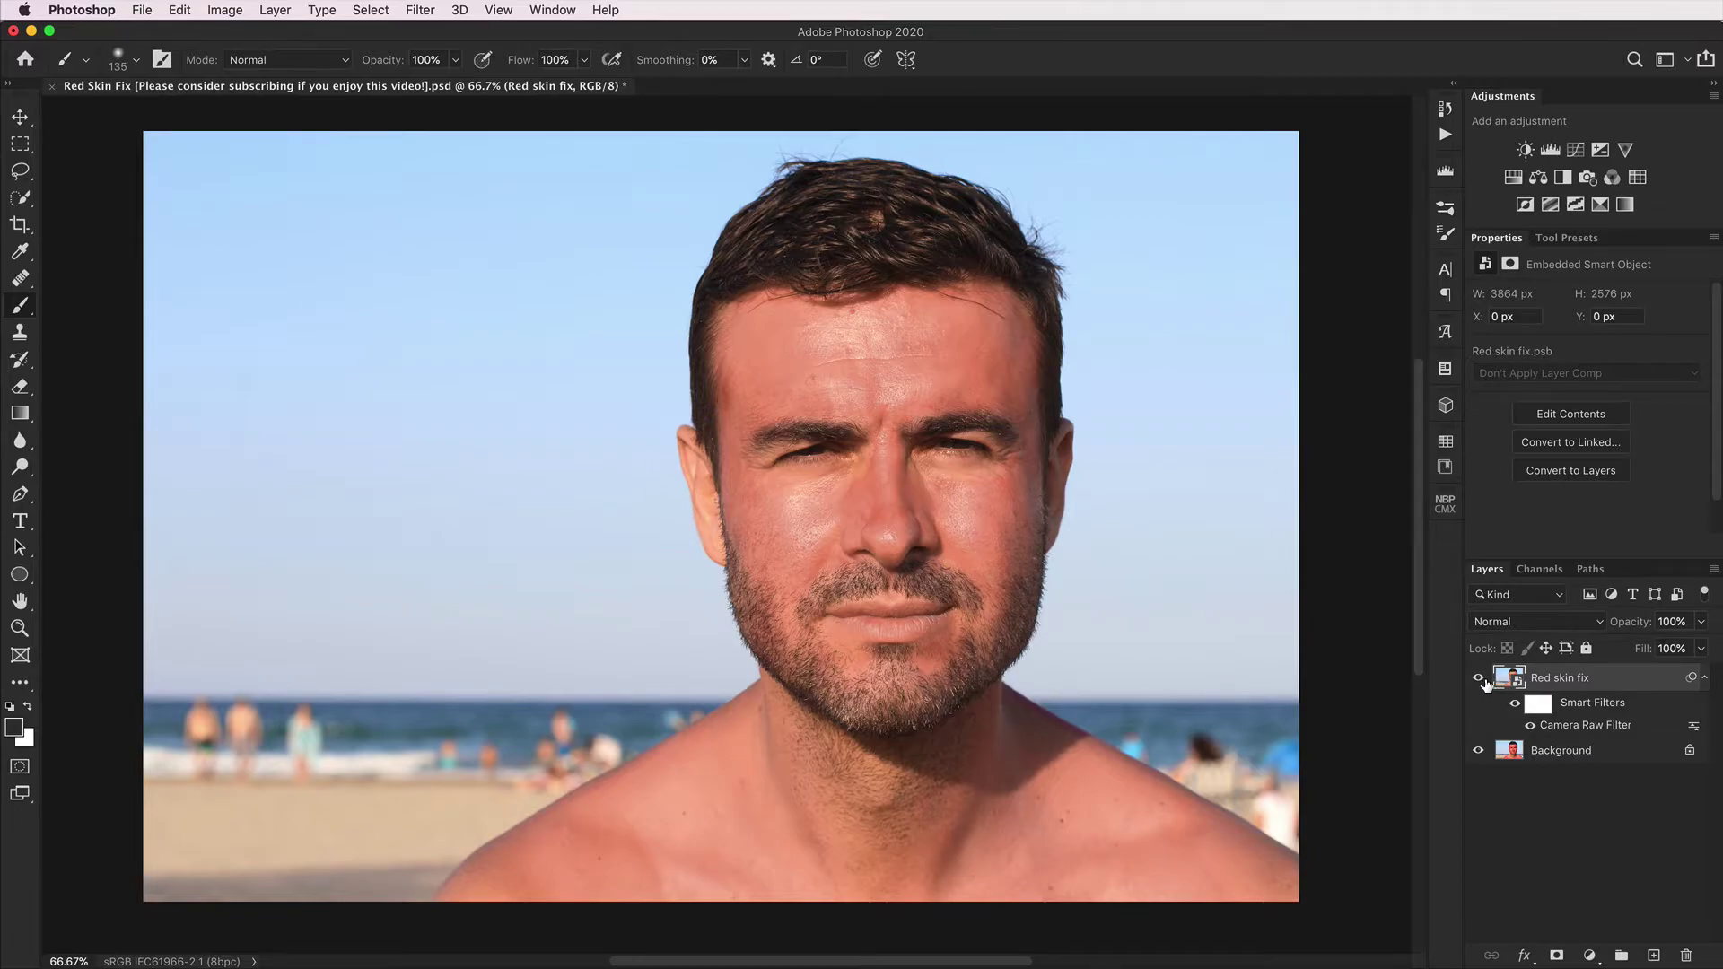
# Select the Smart Filters mask and set the brush to 10% opacity at size 100
pyautogui.click(1538, 705)
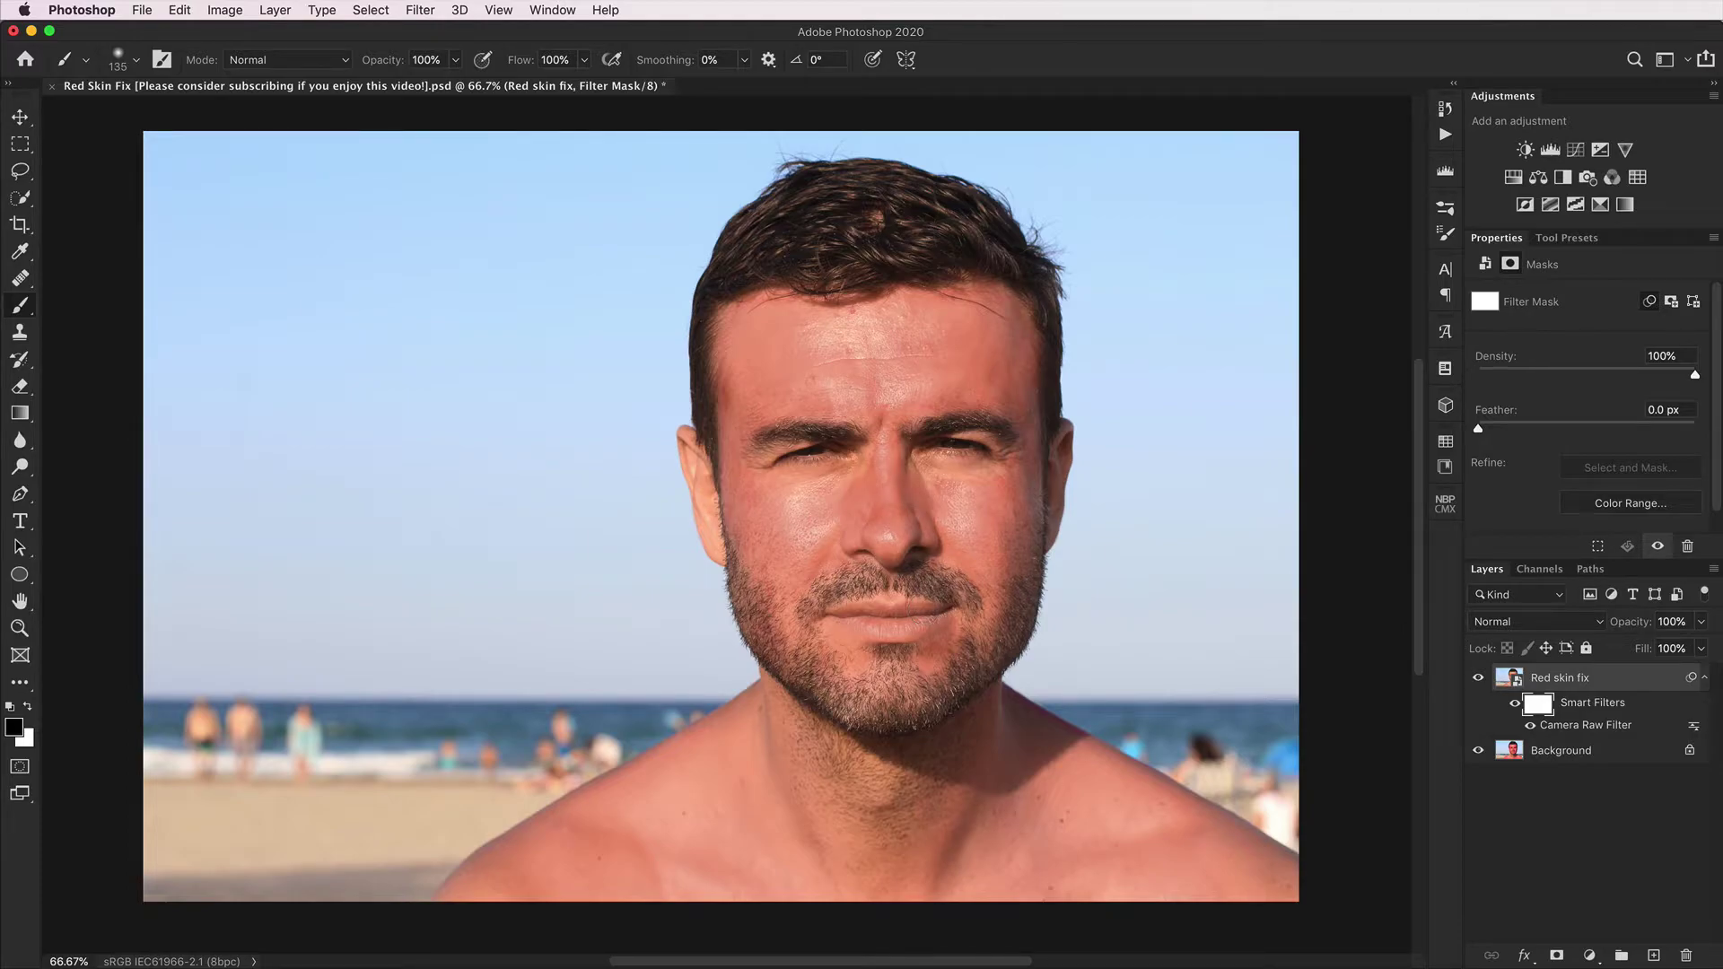
pyautogui.press('1')
pyautogui.press('[')
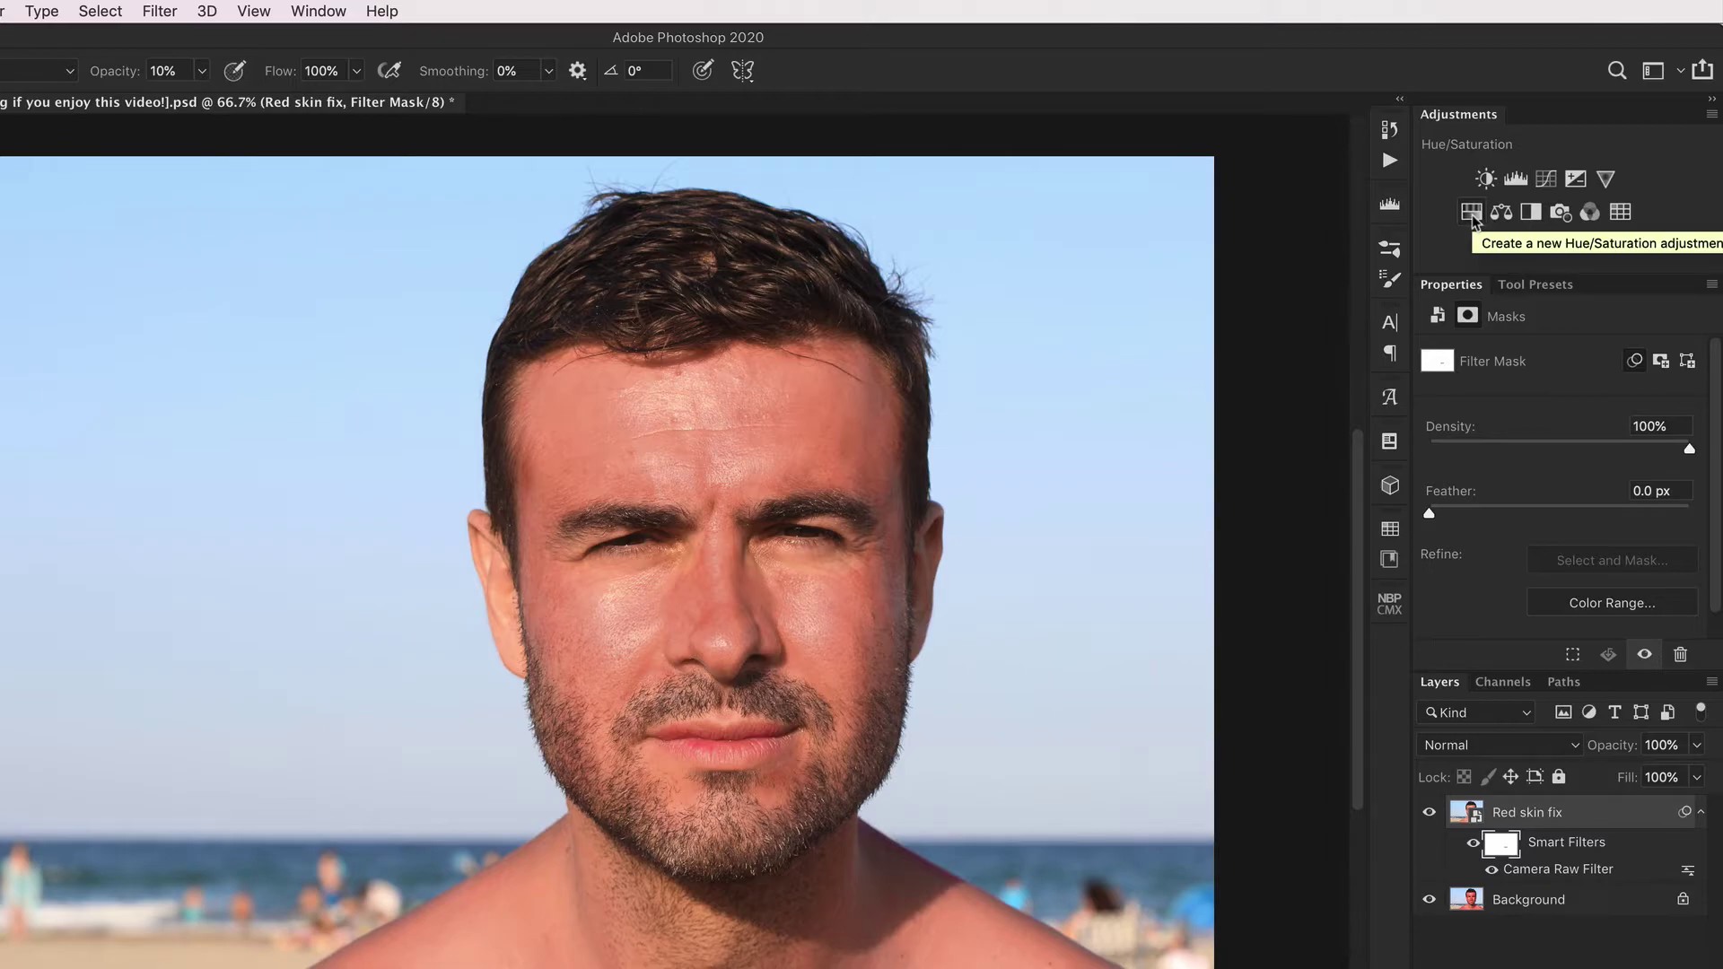
# Add a Hue/Saturation adjustment layer with the Yellows hue shifted to -20
pyautogui.click(1471, 218)
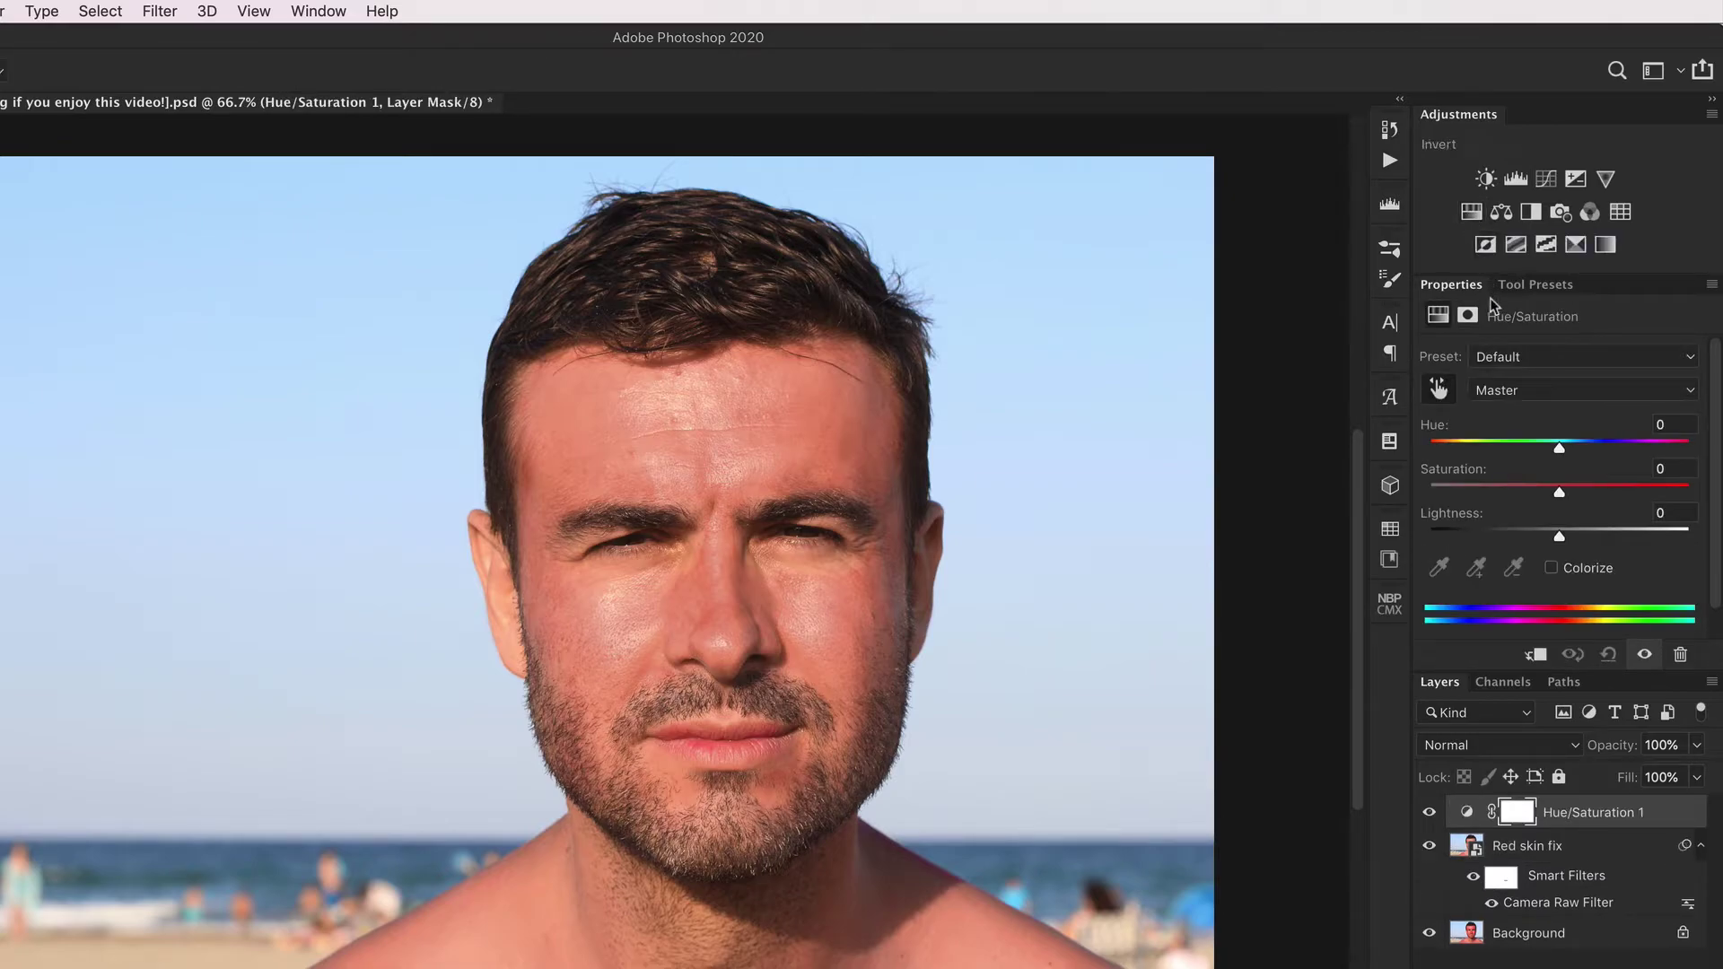
pyautogui.click(1521, 394)
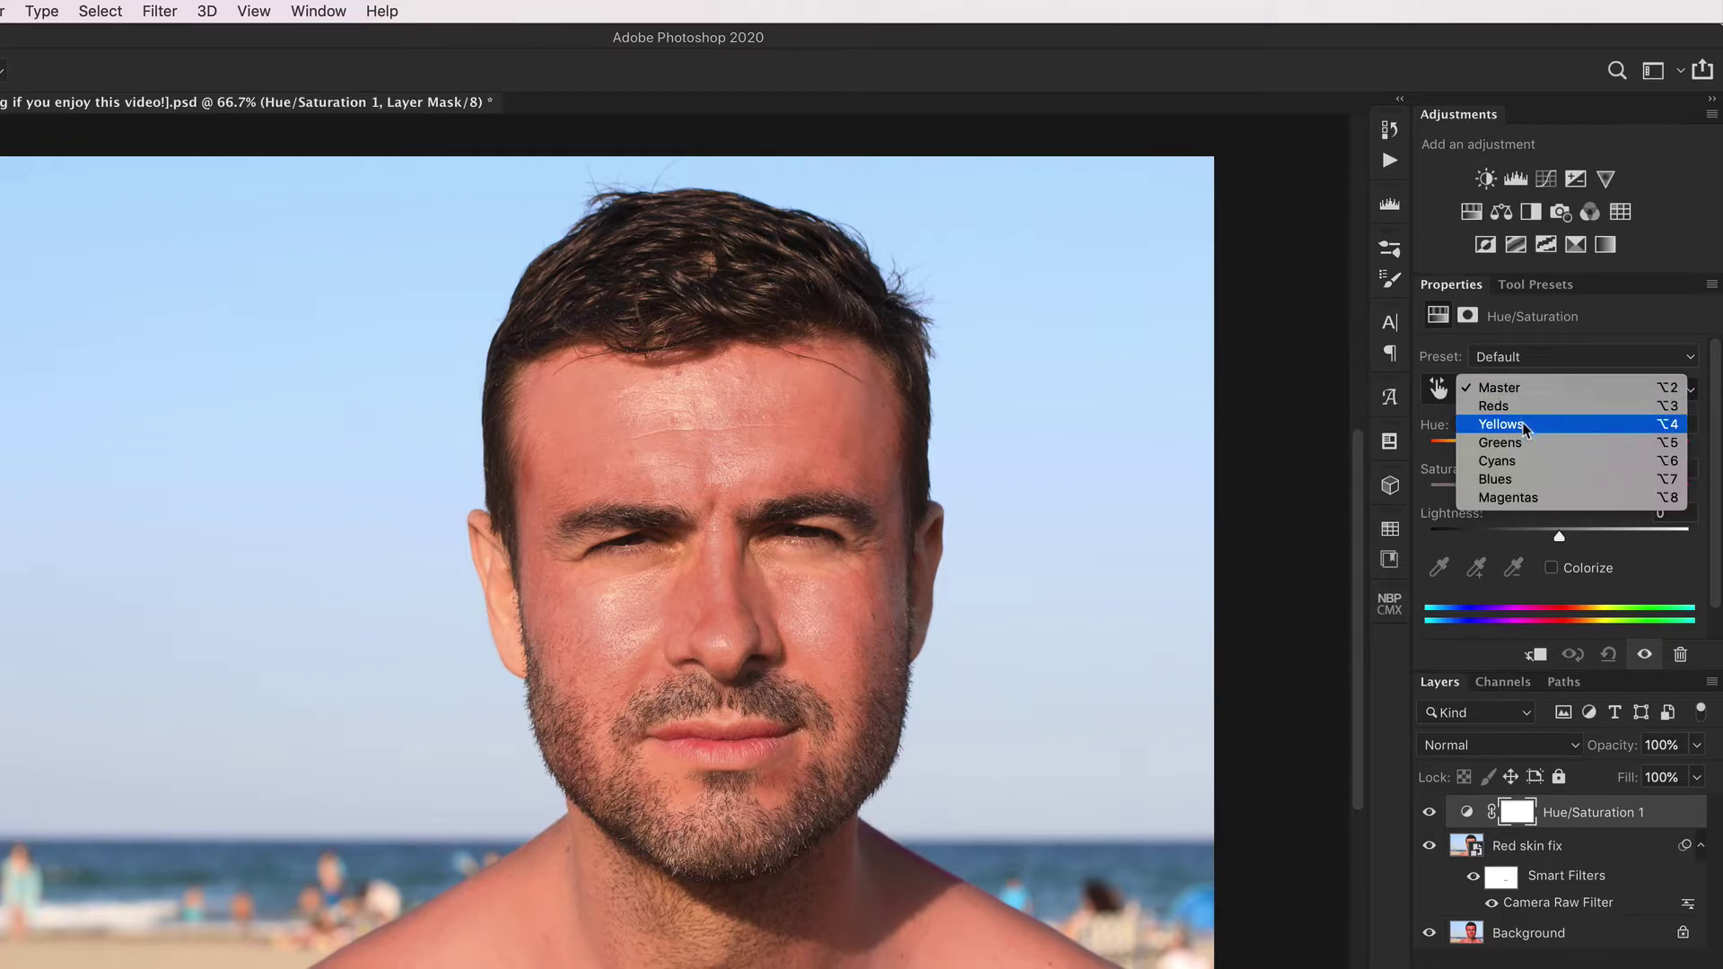
pyautogui.click(1522, 423)
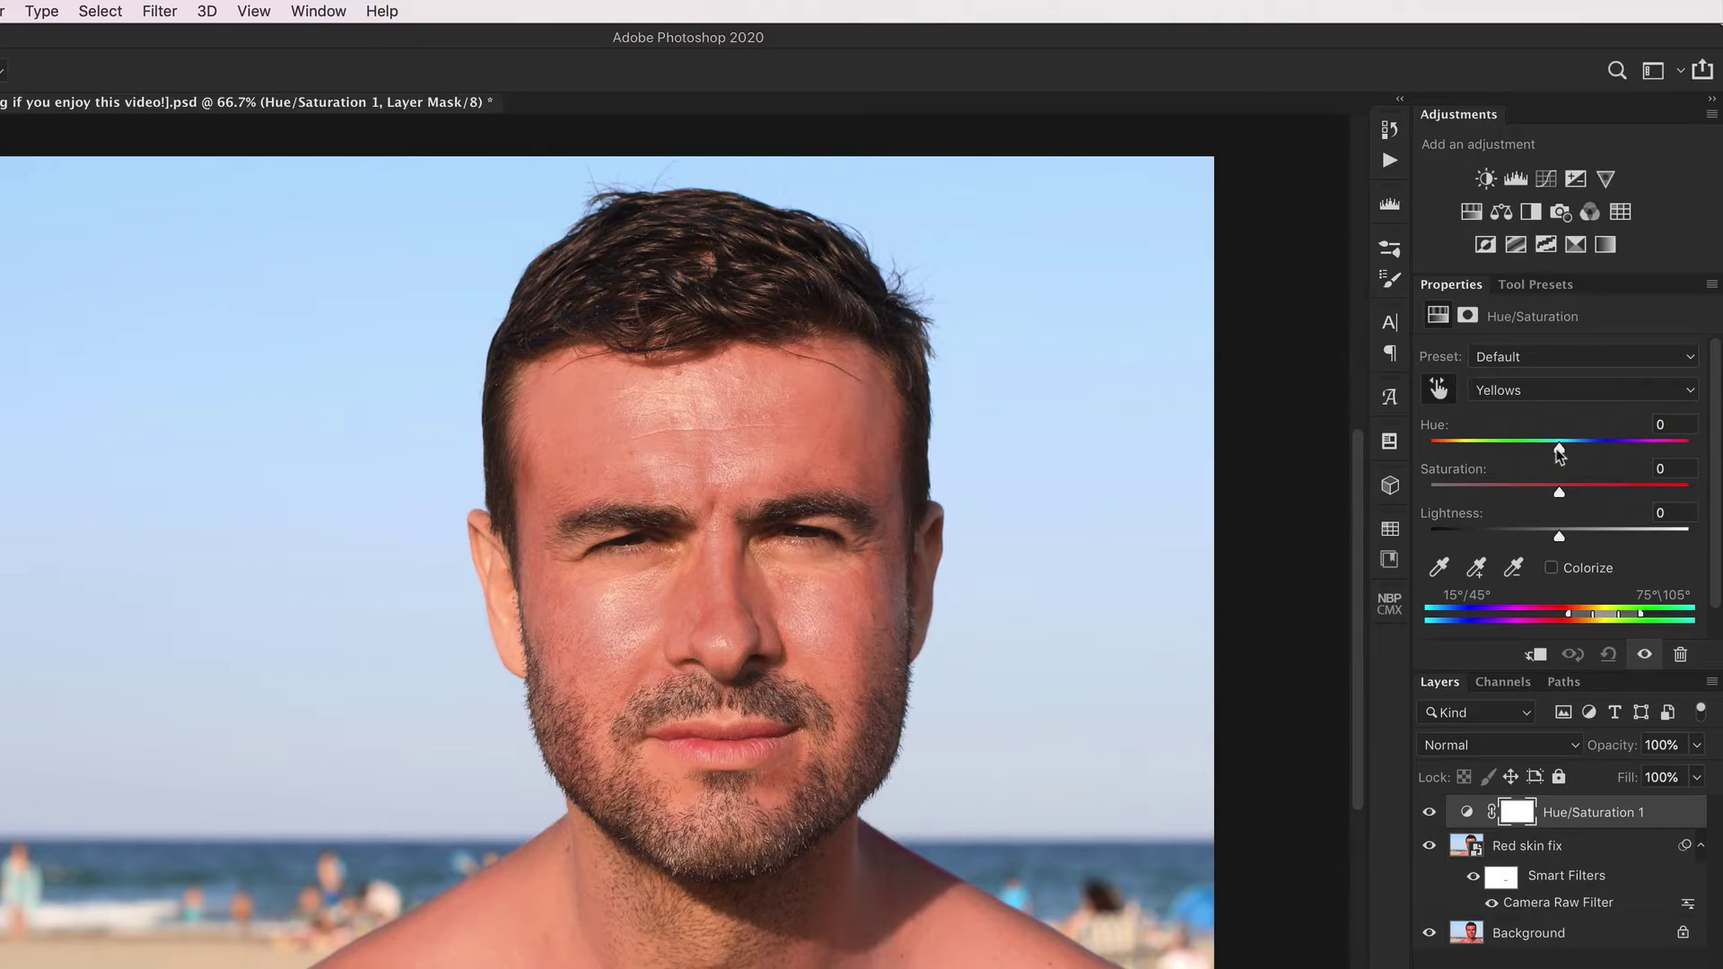
pyautogui.moveTo(1559, 456); pyautogui.dragTo(1536, 460)
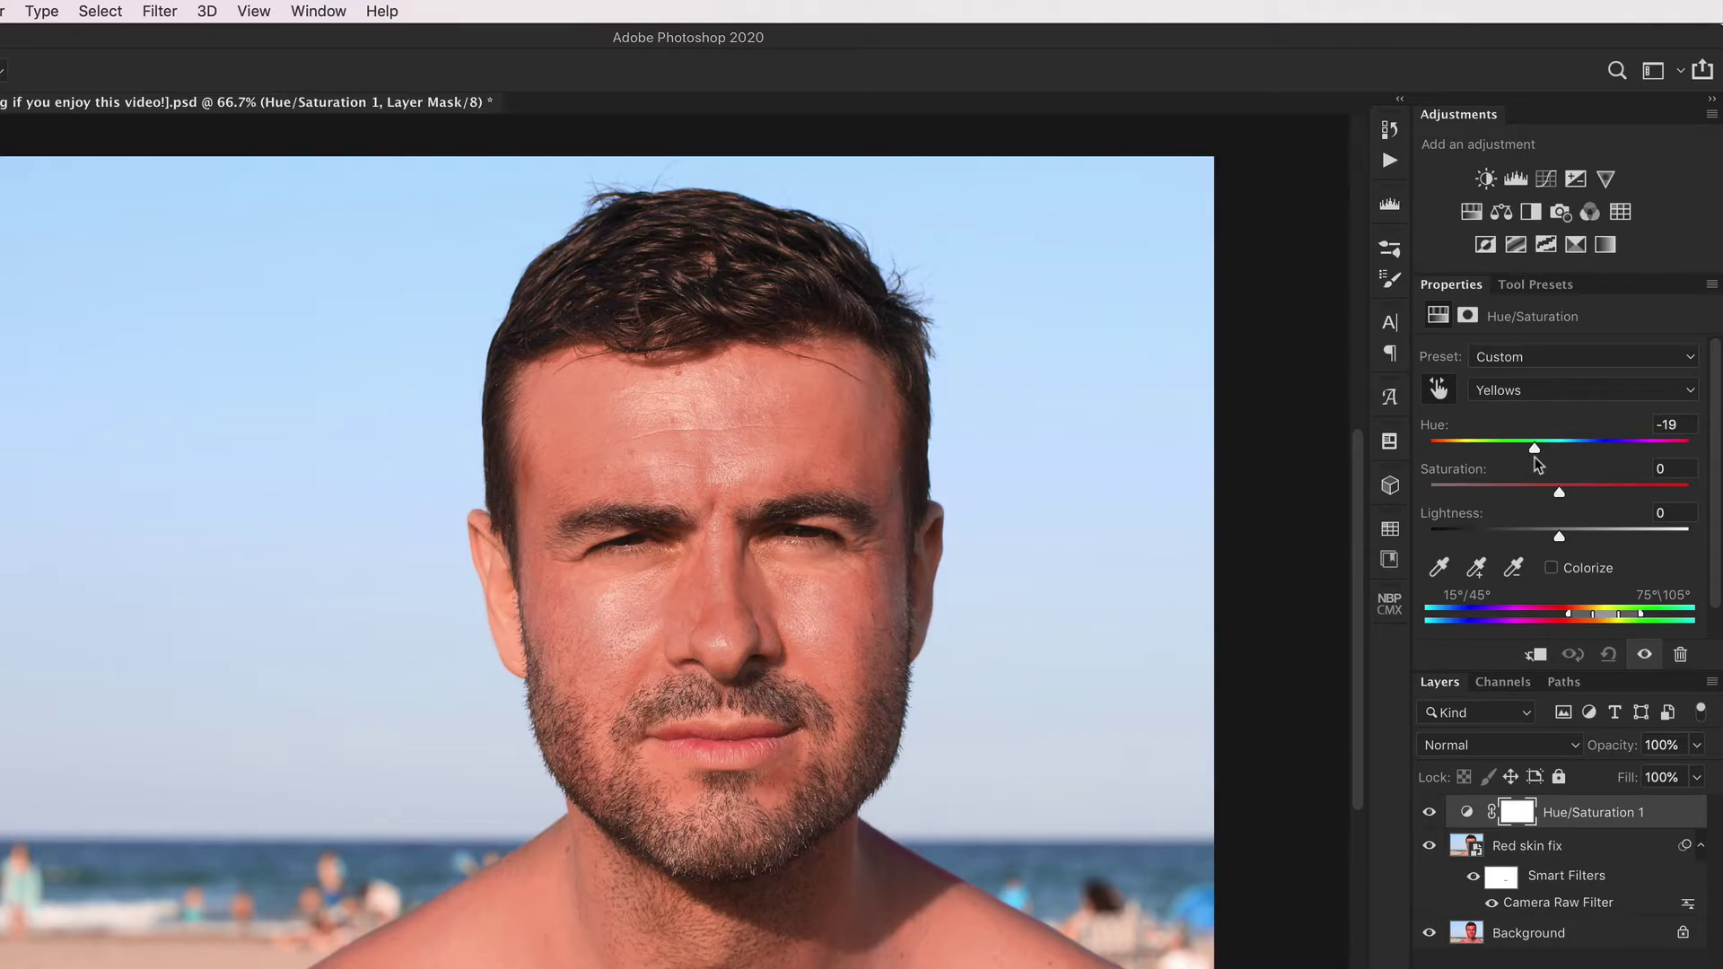
pyautogui.moveTo(1534, 457); pyautogui.dragTo(1532, 456)
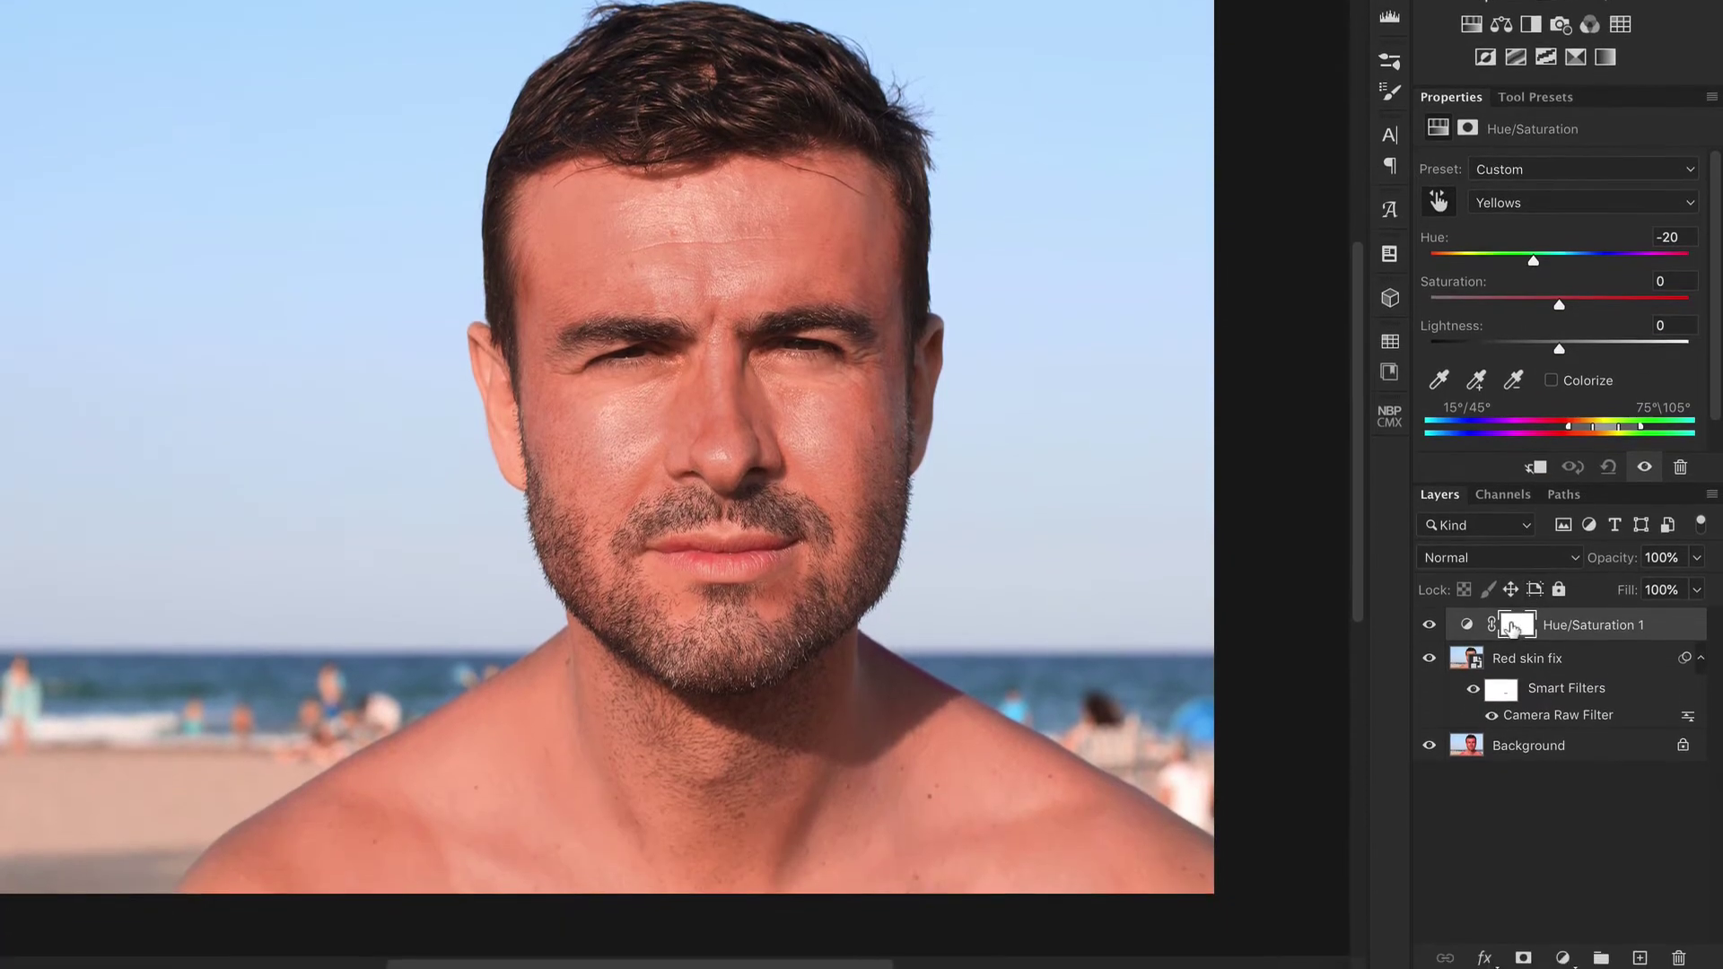
pyautogui.click(1516, 817)
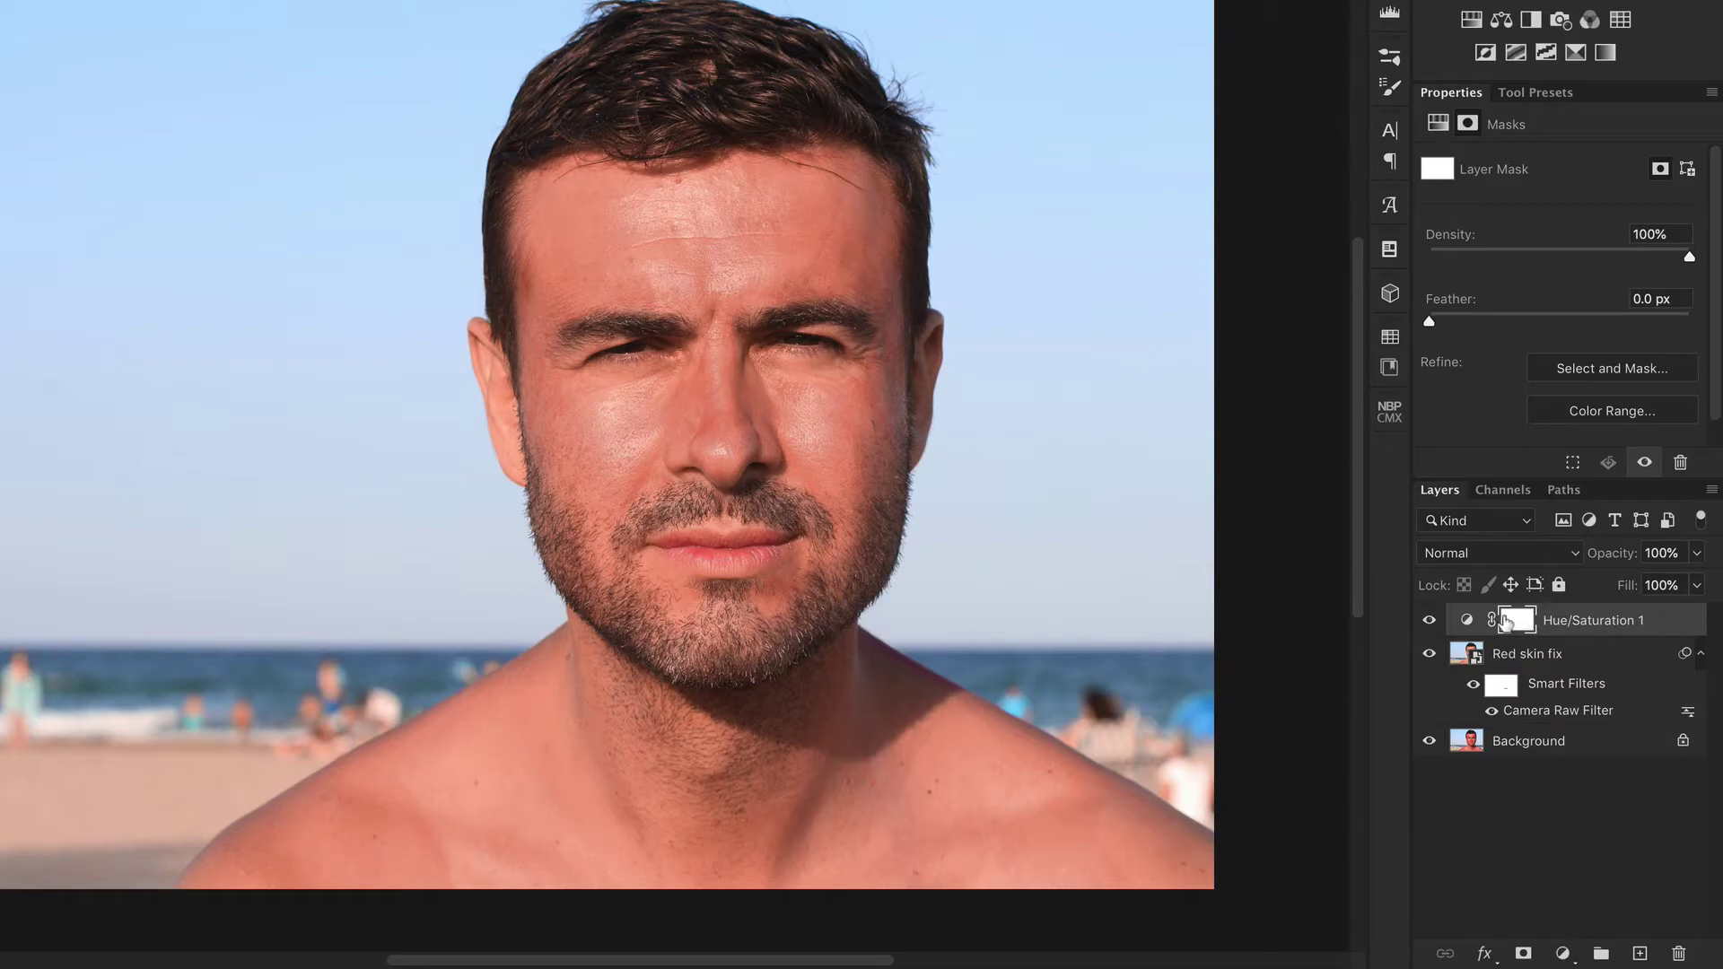
# Invert the mask to black and paint the effect back under the left eye at 80% opacity
pyautogui.hotkey('ctrl', 'i')
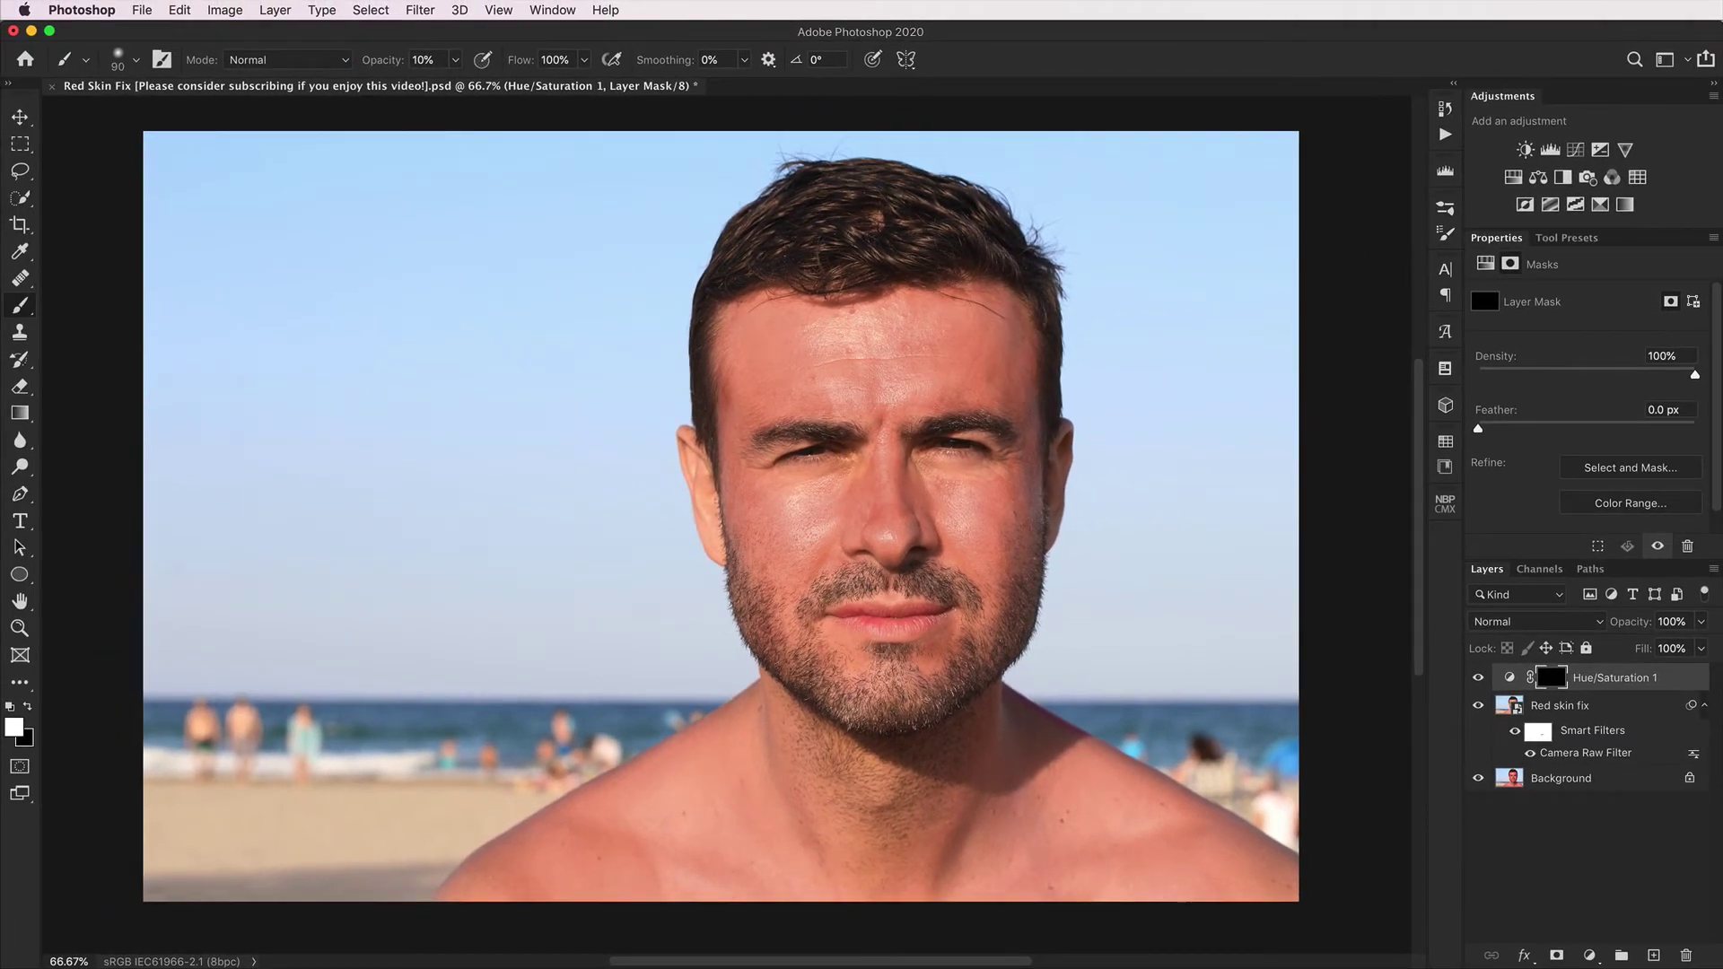
pyautogui.moveTo(864, 632); pyautogui.dragTo(906, 632)
pyautogui.press('8')
pyautogui.press('[')
pyautogui.press('[')
pyautogui.moveTo(808, 476)
pyautogui.mouseDown()
pyautogui.moveTo(852, 458)
pyautogui.moveTo(790, 466)
pyautogui.moveTo(982, 475)
pyautogui.mouseUp()
# Set the brush to about 213 px at 30% opacity and toggle Hue/Saturation 1 to compare
pyautogui.moveTo(853, 732)
pyautogui.mouseDown()
pyautogui.moveTo(929, 750)
pyautogui.moveTo(904, 750)
pyautogui.mouseUp()
pyautogui.press('3')
pyautogui.moveTo(707, 462); pyautogui.dragTo(681, 461)
pyautogui.click(1479, 678)
pyautogui.click(1480, 678)
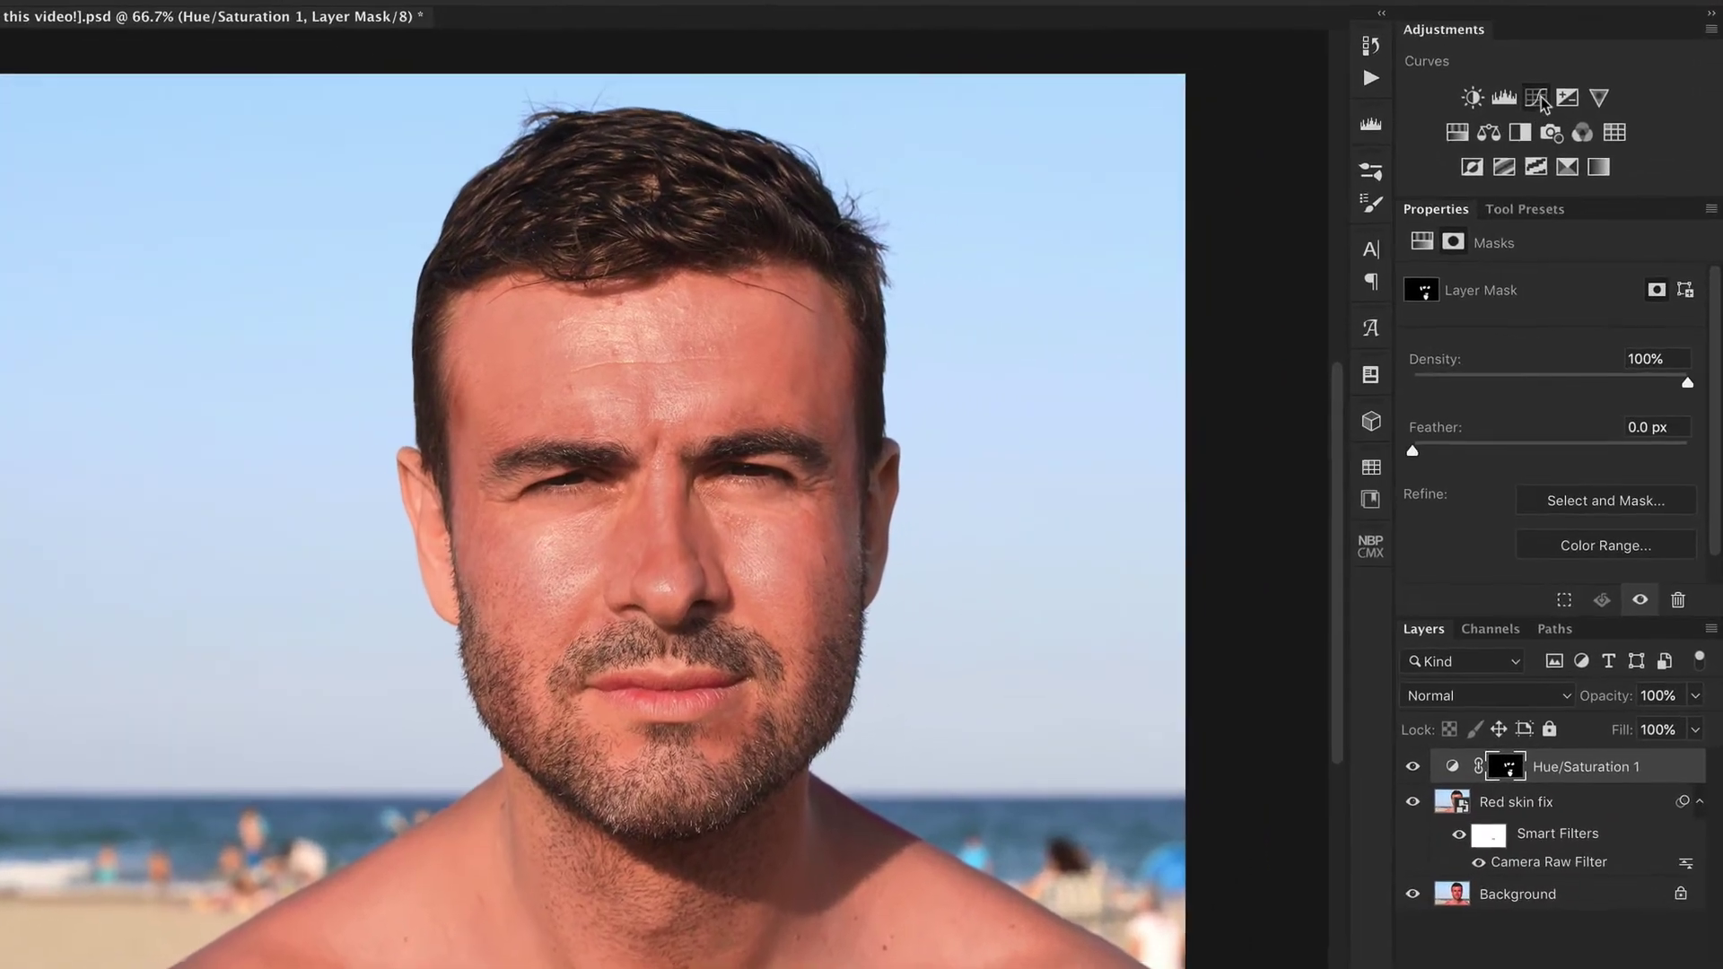
# Add a Curves layer with a raised midtone point and invert its mask to black
pyautogui.click(1574, 150)
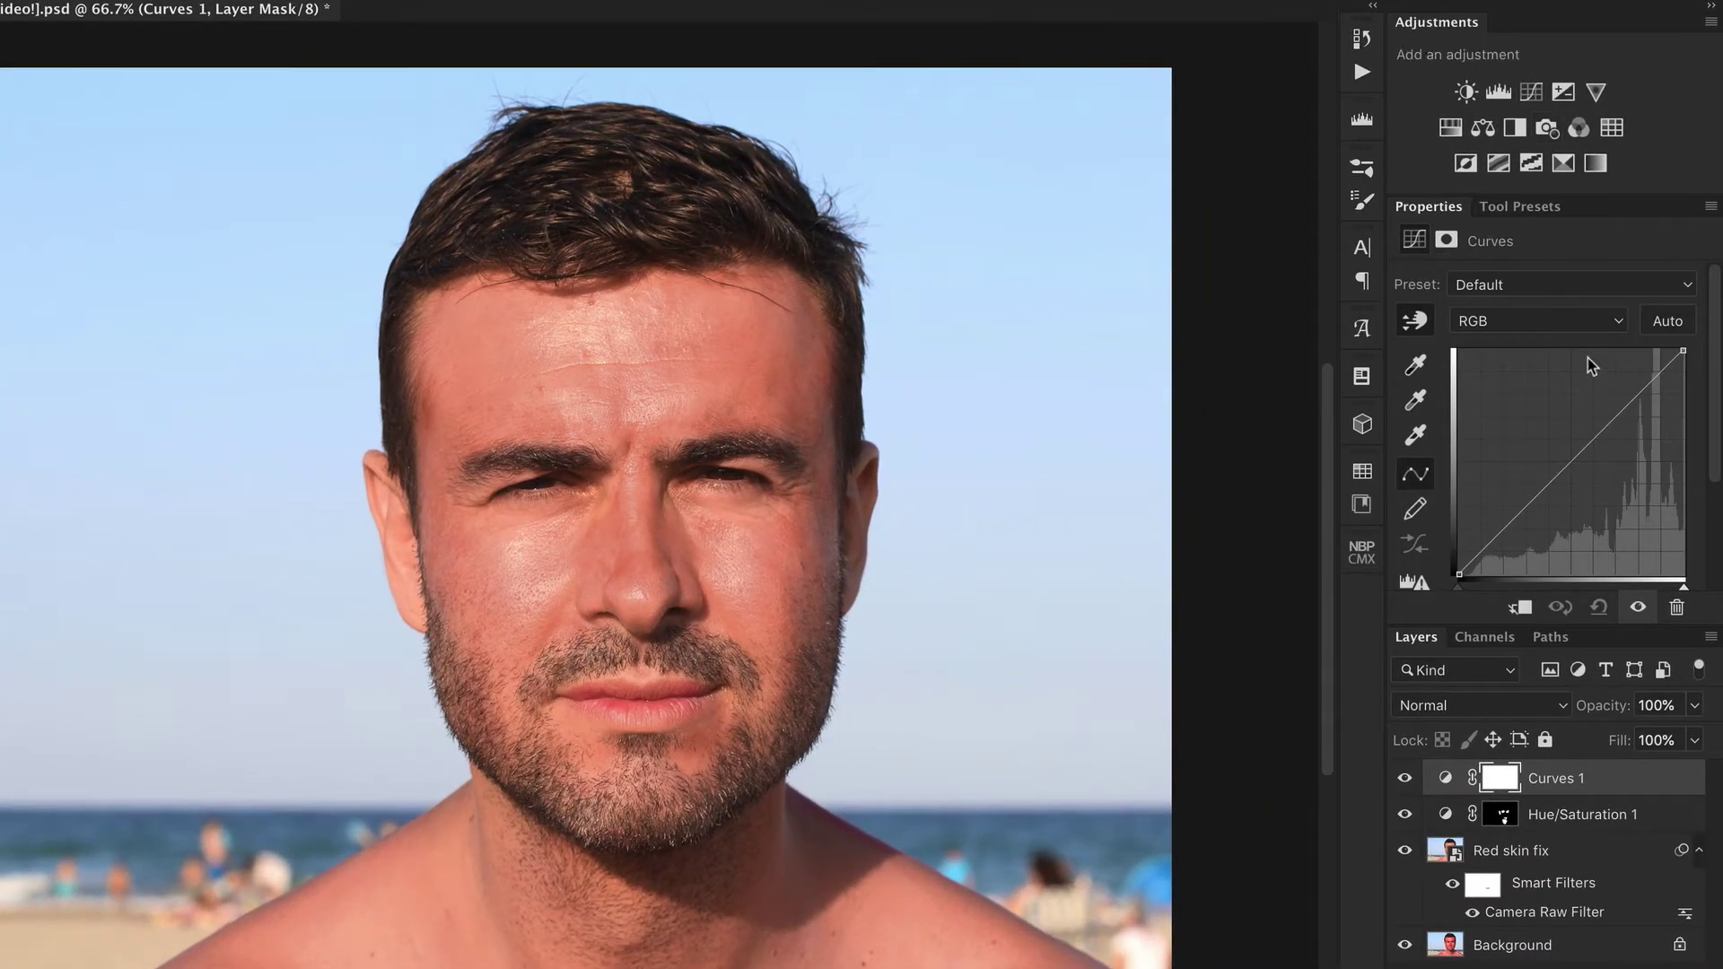
pyautogui.moveTo(1567, 459); pyautogui.dragTo(1561, 449)
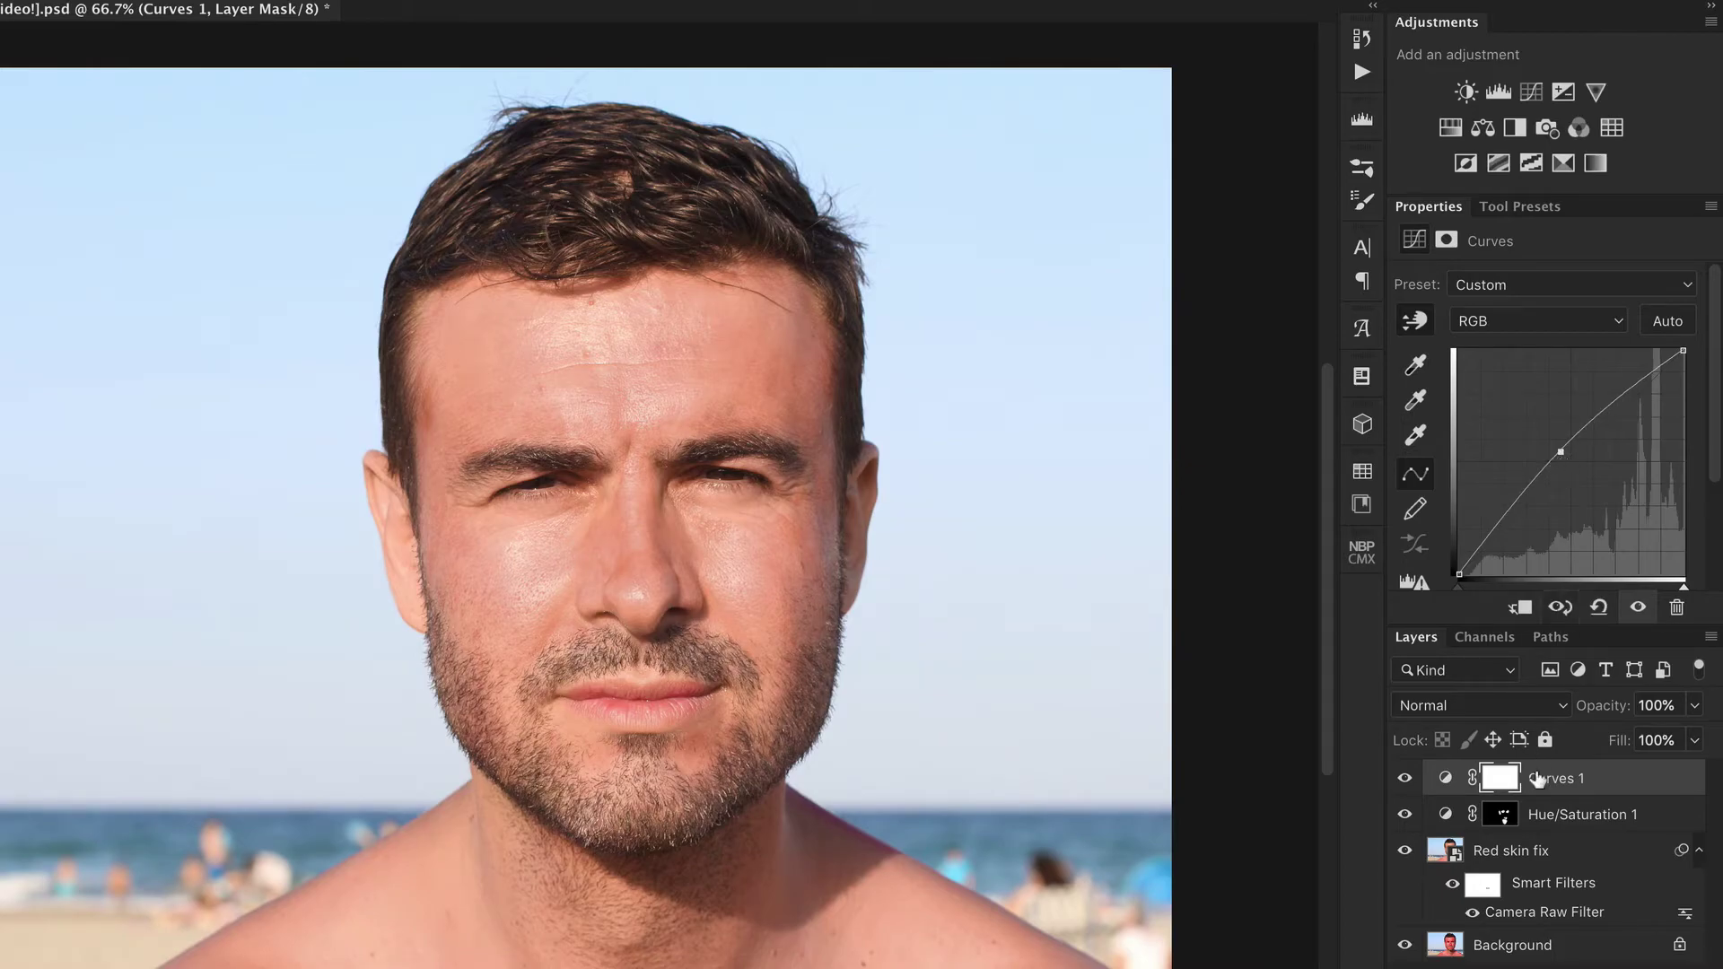
pyautogui.click(1500, 780)
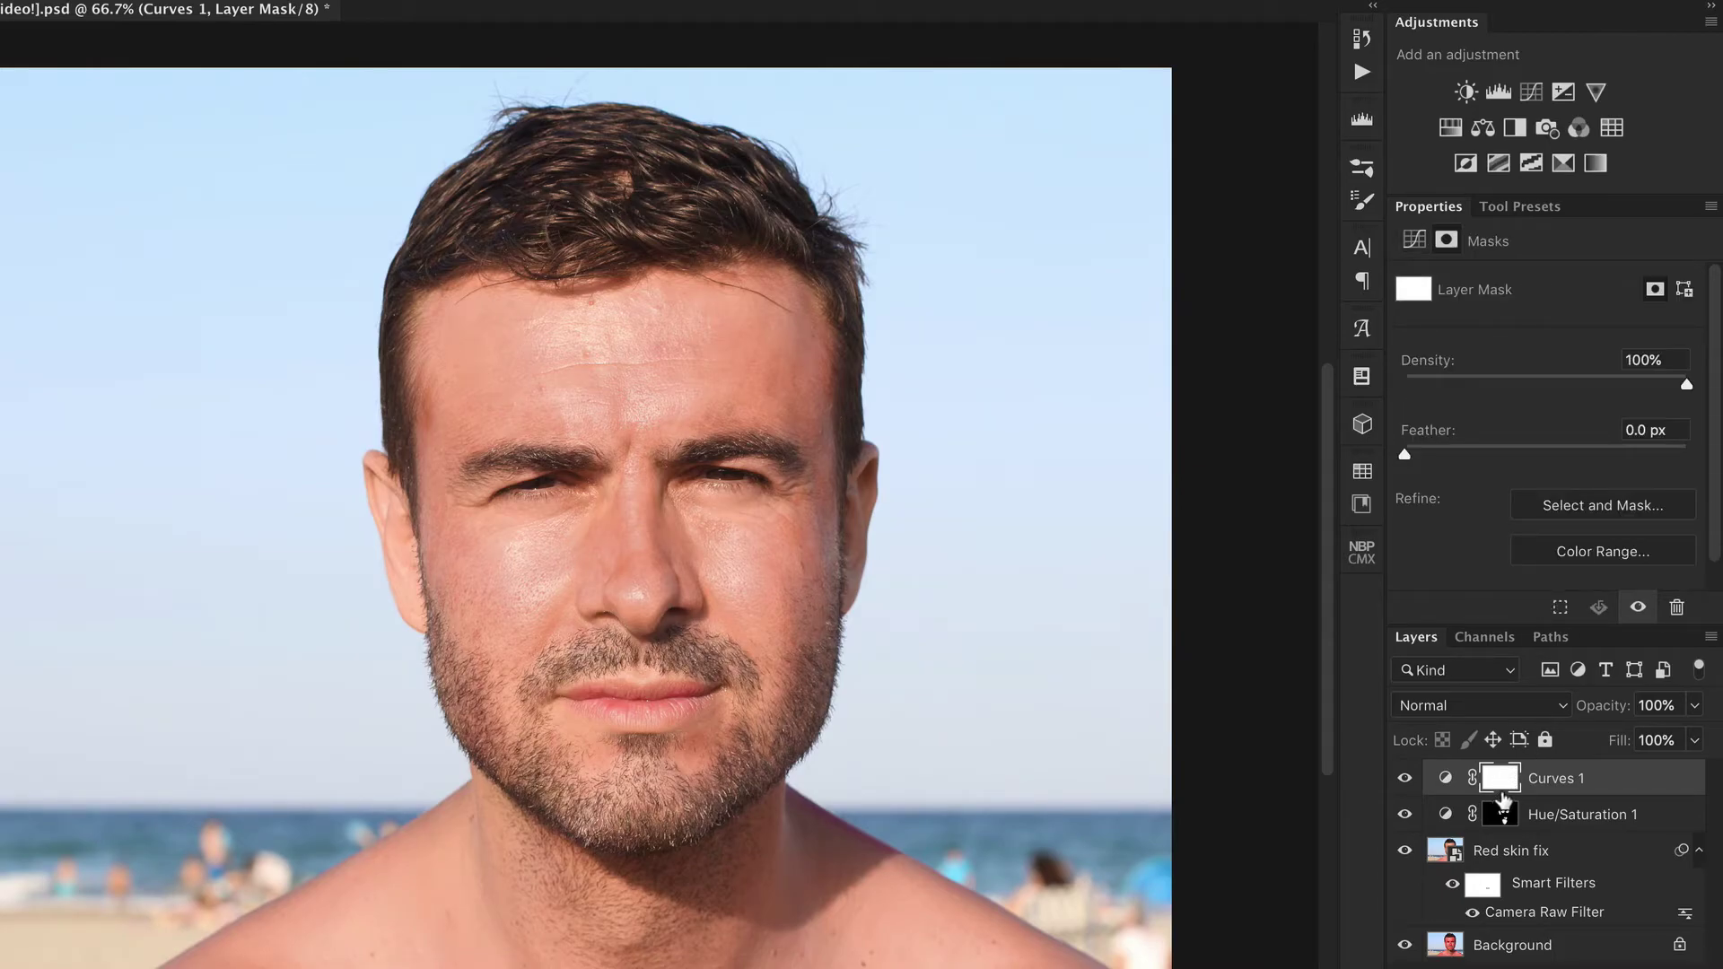
pyautogui.hotkey('ctrl', 'i')
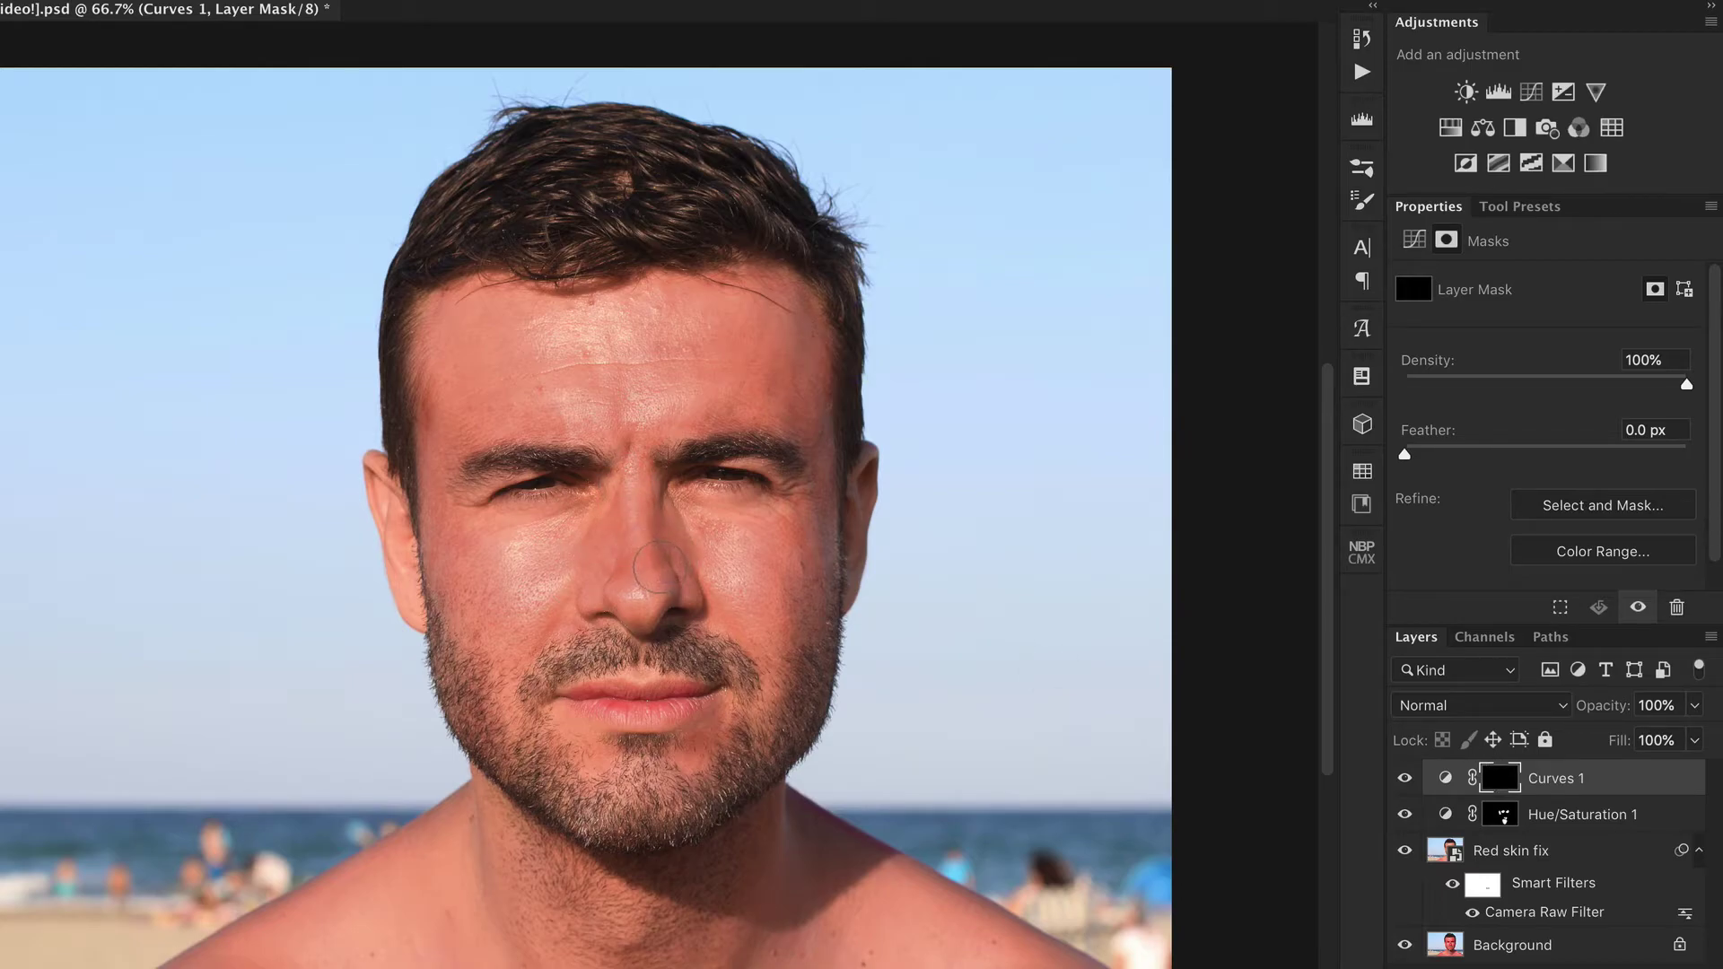
# Shrink the brush diameter to 62 px
pyautogui.moveTo(538, 396); pyautogui.dragTo(422, 398)
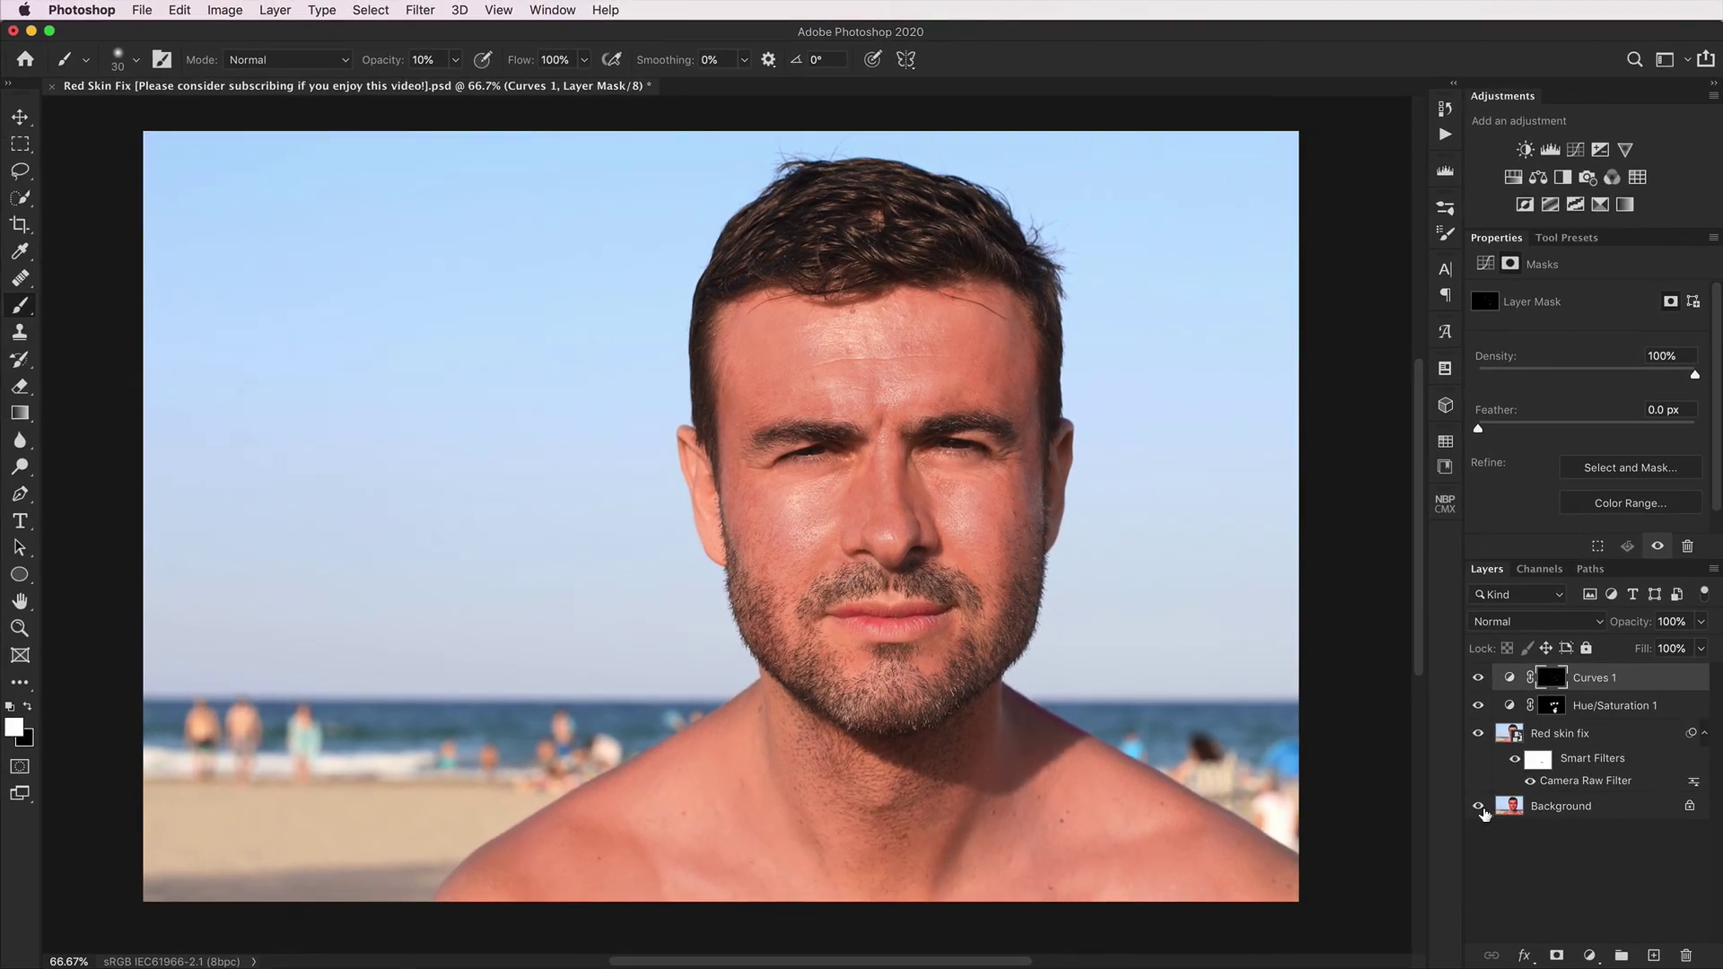
pyautogui.keyDown('alt'); pyautogui.click(1478, 806); pyautogui.keyUp('alt')
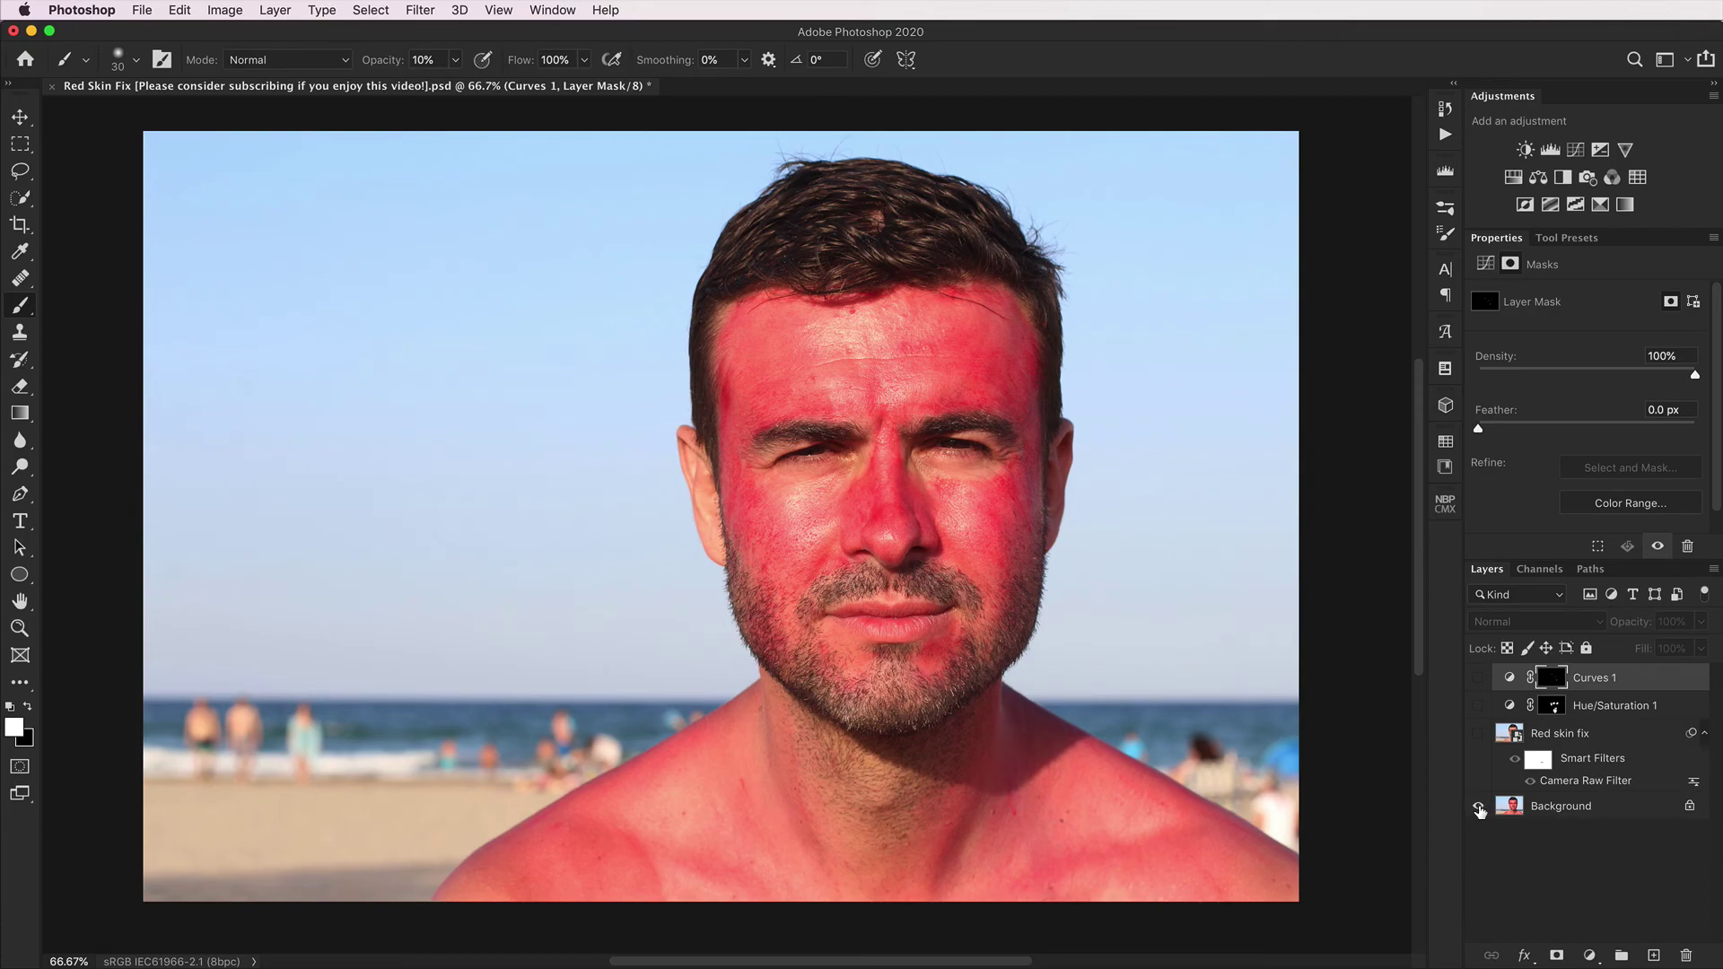
pyautogui.keyDown('alt'); pyautogui.click(1478, 808); pyautogui.keyUp('alt')
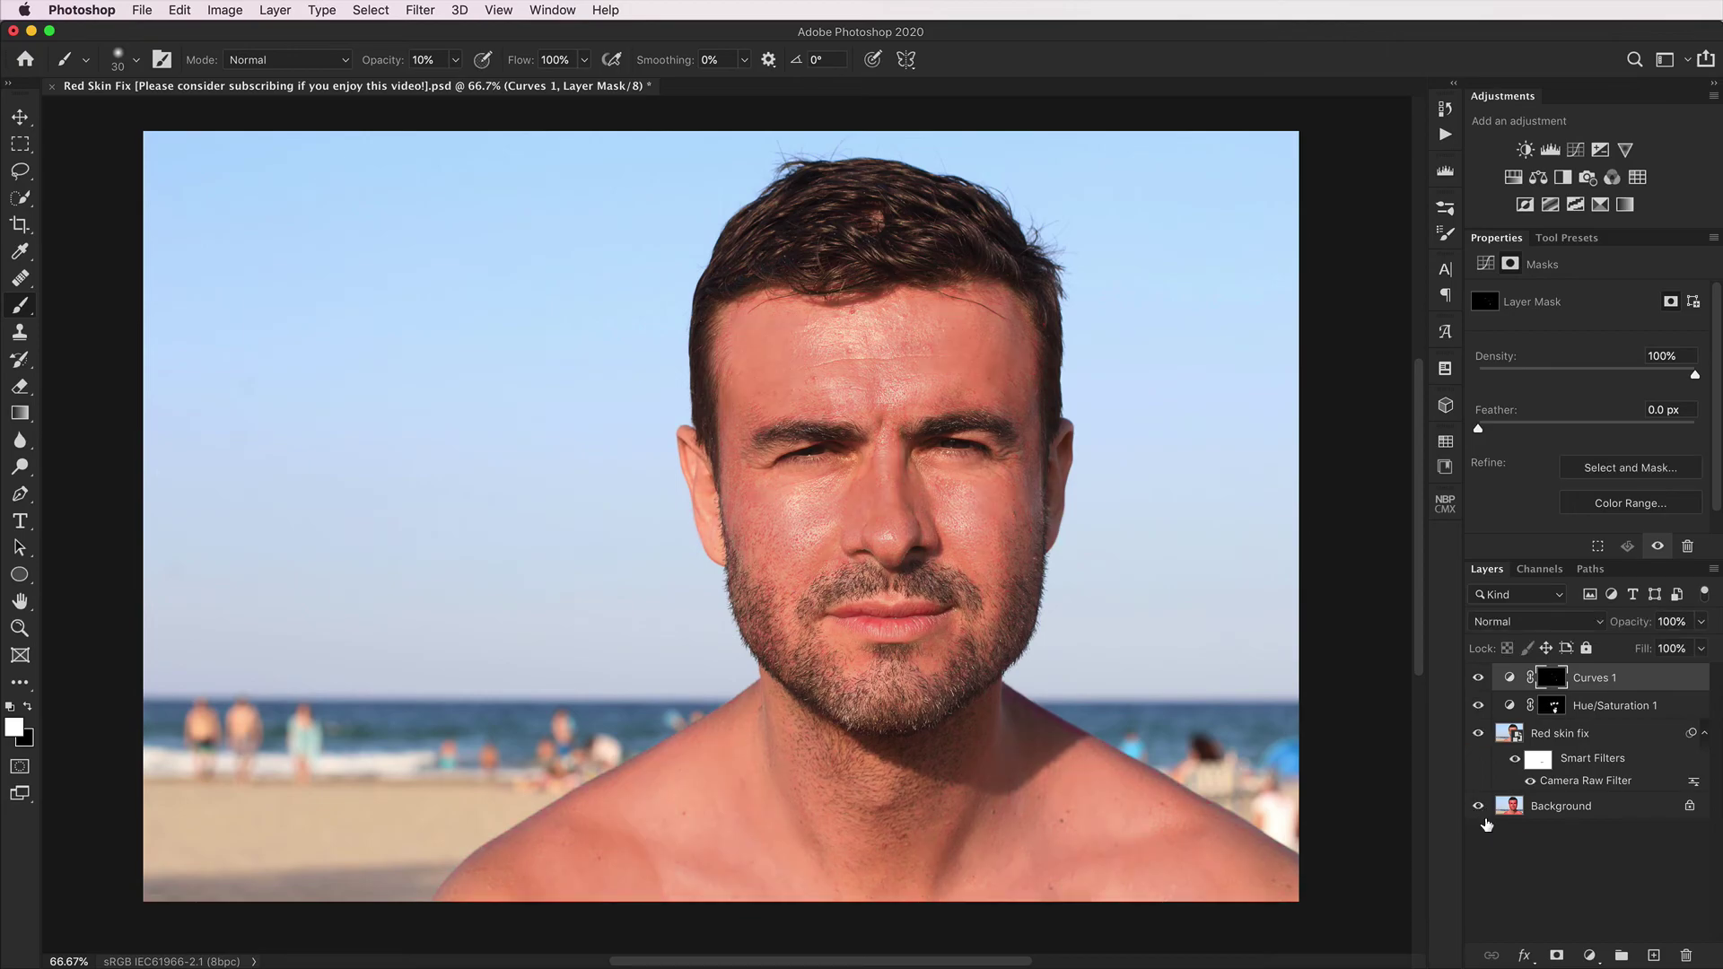